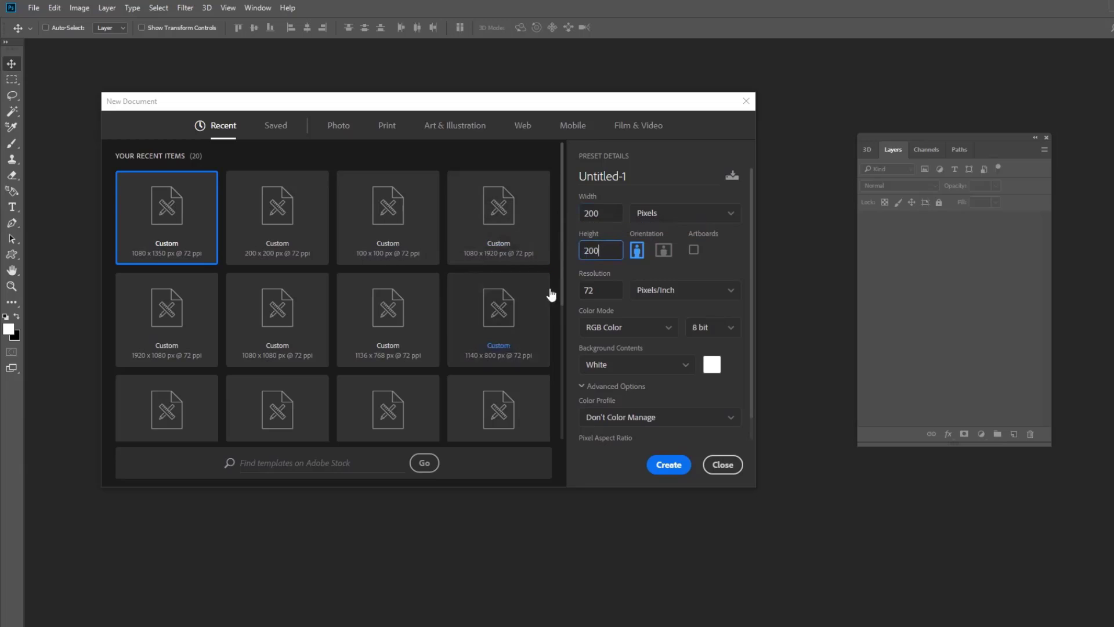
- Create a new 200 x 200 pixel document at 72 pixels per inch with a white background
click(669, 465)
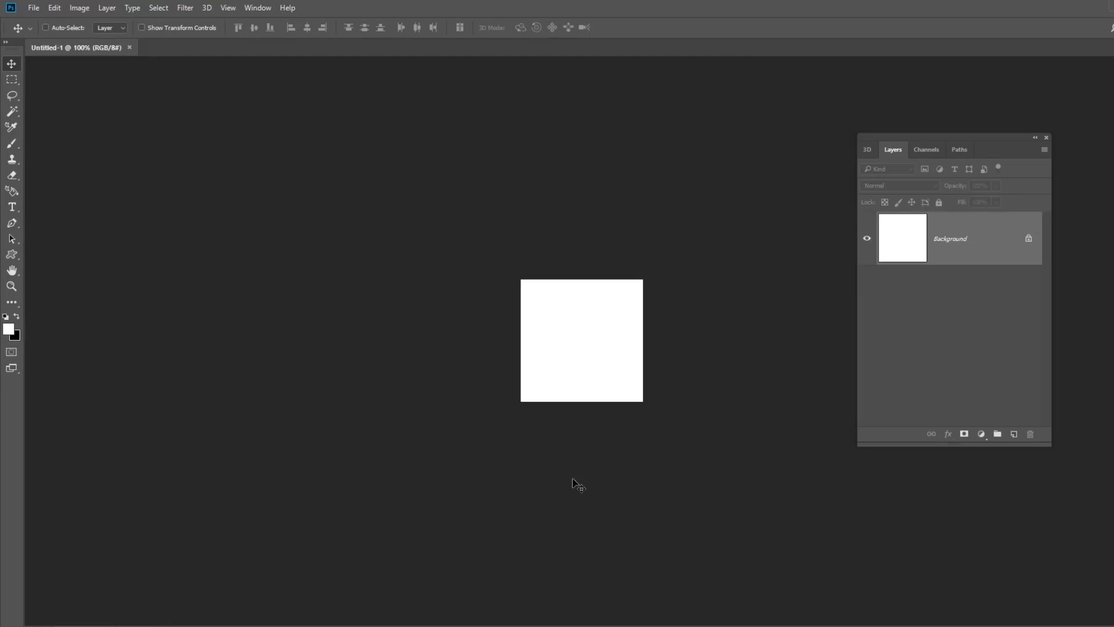
ctrl+click(579, 347)
ctrl+click(579, 347)
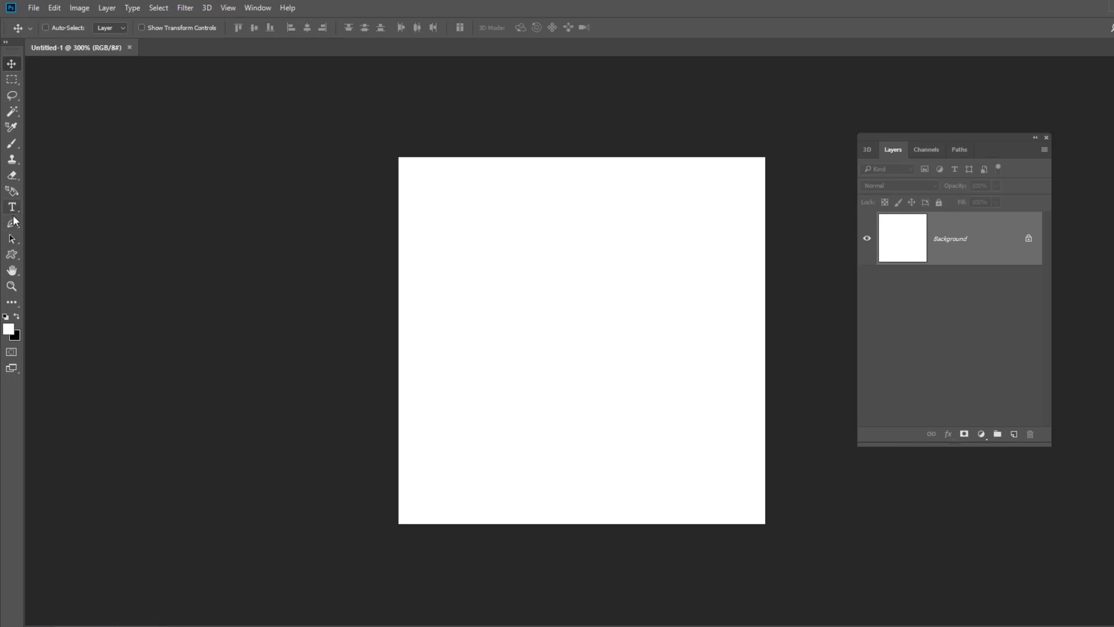
- Draw a golden-yellow circle about 108 px in diameter with the Ellipse tool and remove its stroke
click(16, 259)
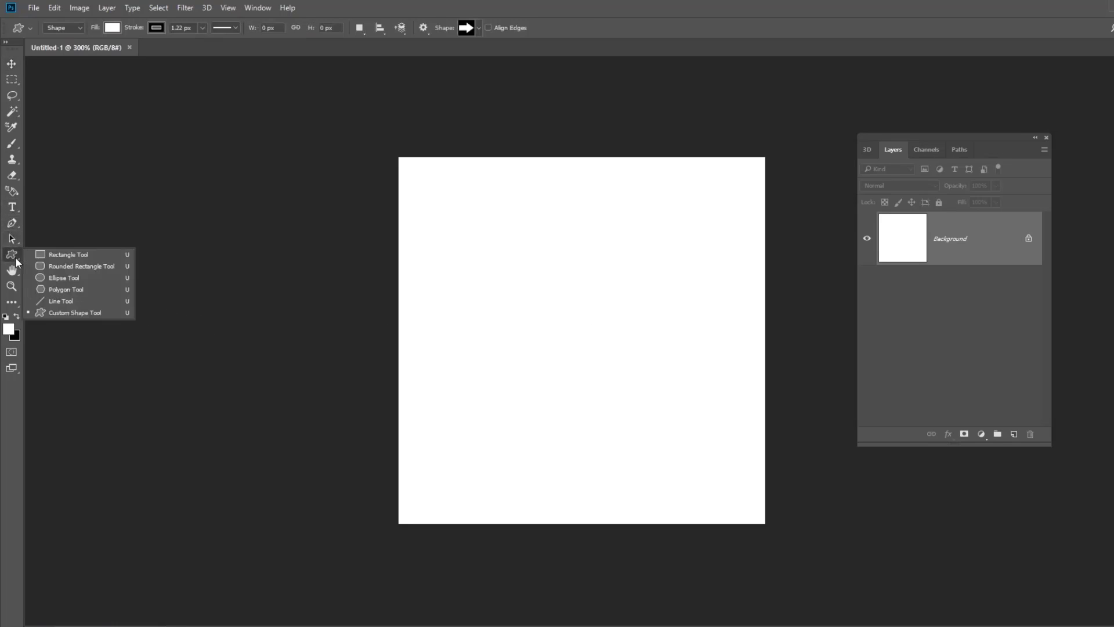
click(61, 278)
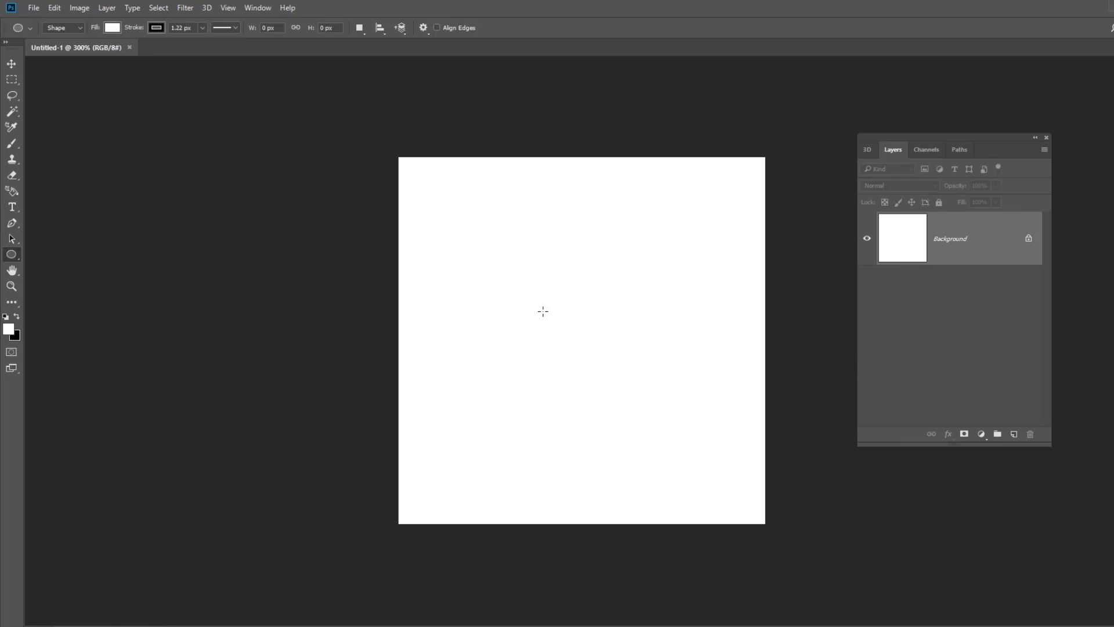
click(8, 329)
mouse_move(131, 363)
mouse_down()
mouse_move(227, 382)
mouse_move(216, 355)
mouse_up()
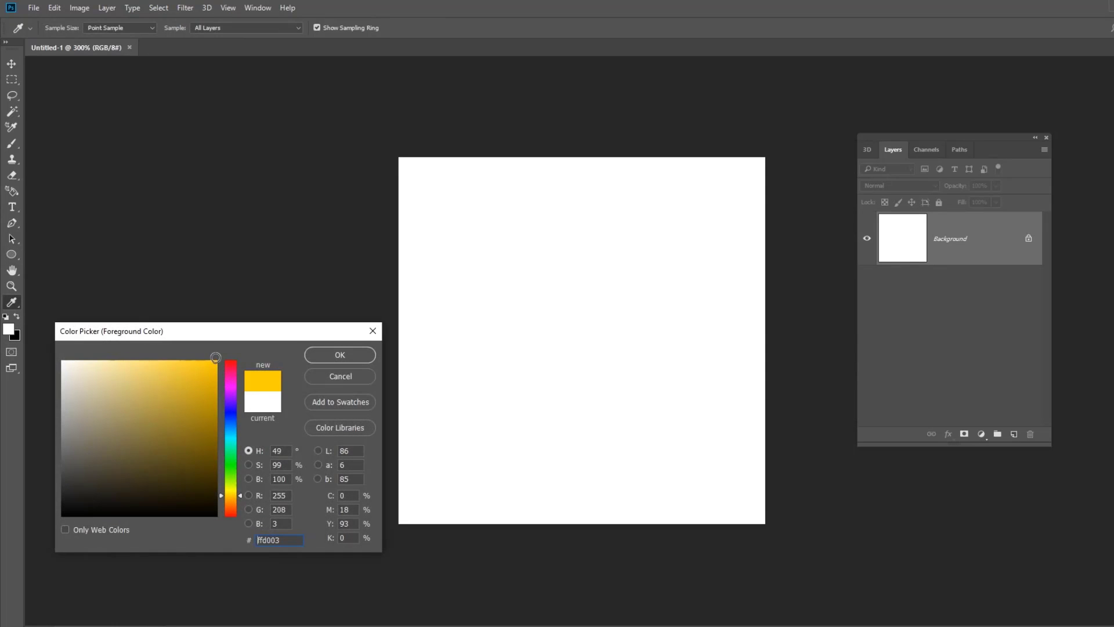
click(338, 355)
drag(559, 318, 658, 418)
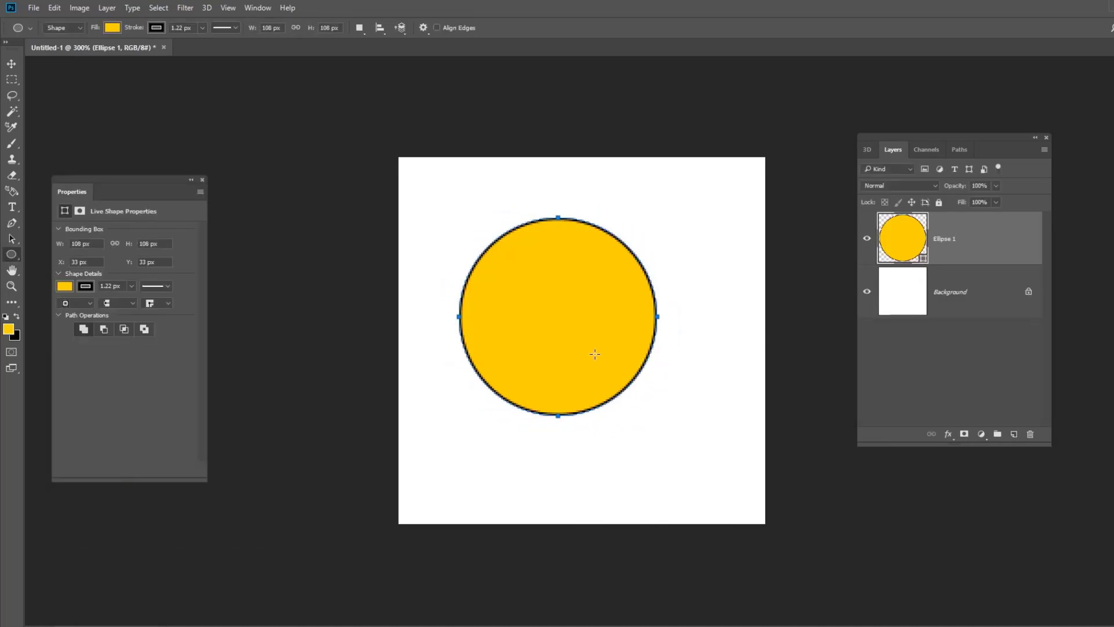
click(89, 286)
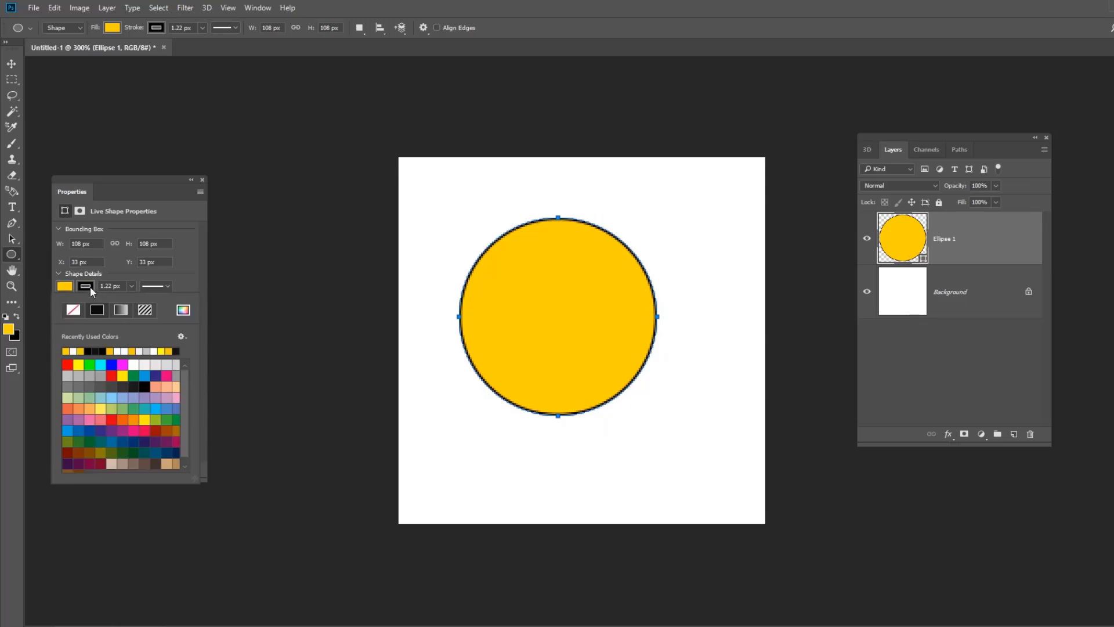
click(73, 311)
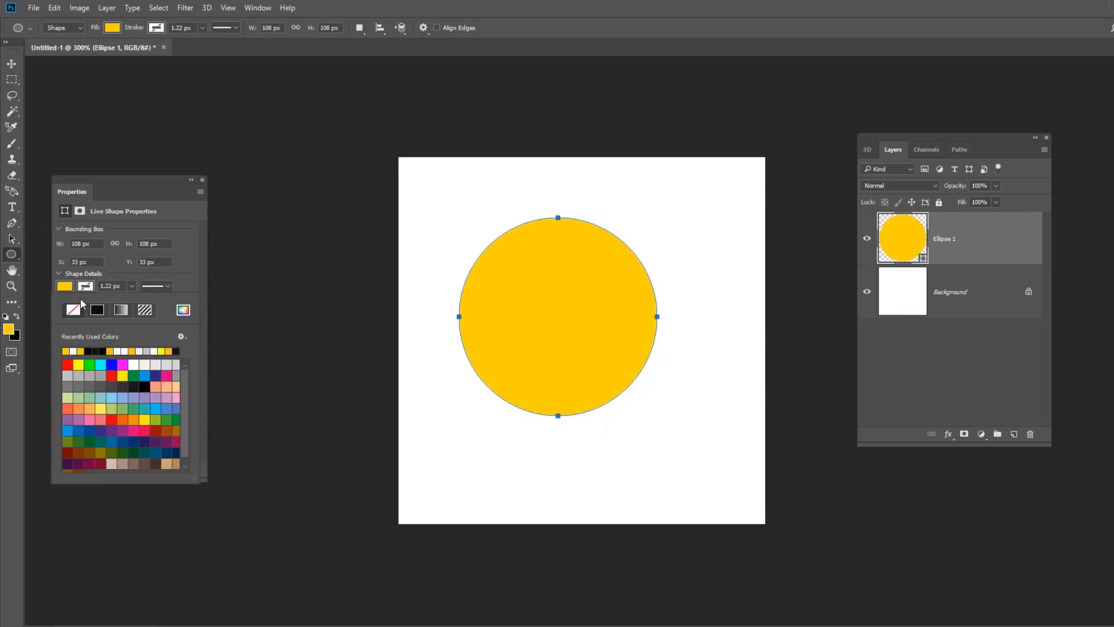
- Centre the yellow circle horizontally and vertically on the Background layer and close its shape properties
click(17, 68)
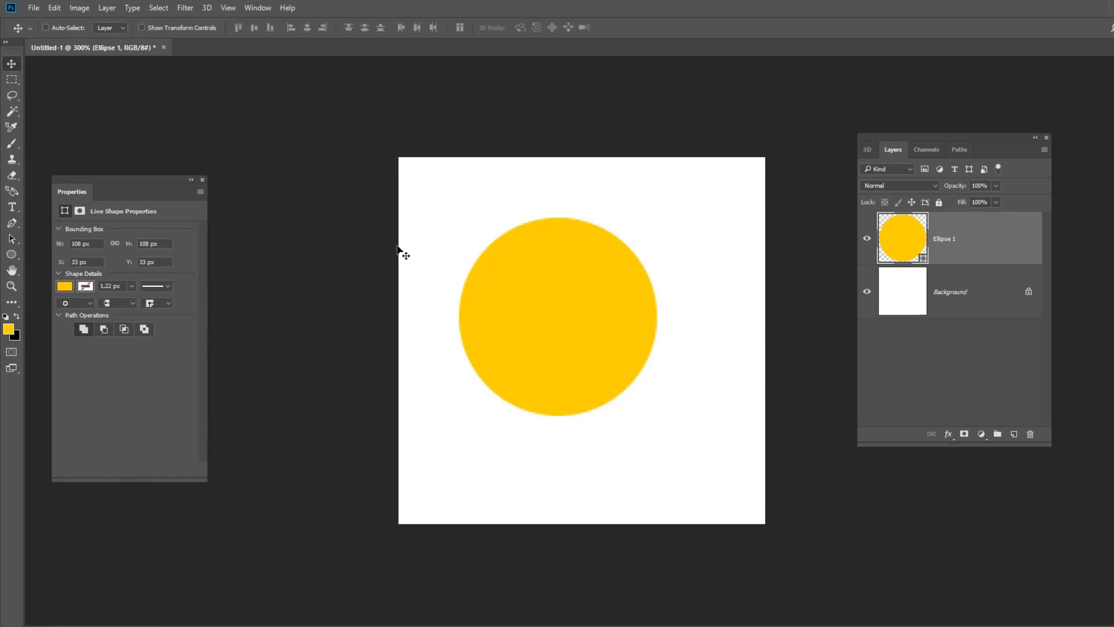
drag(521, 293, 556, 310)
click(975, 294)
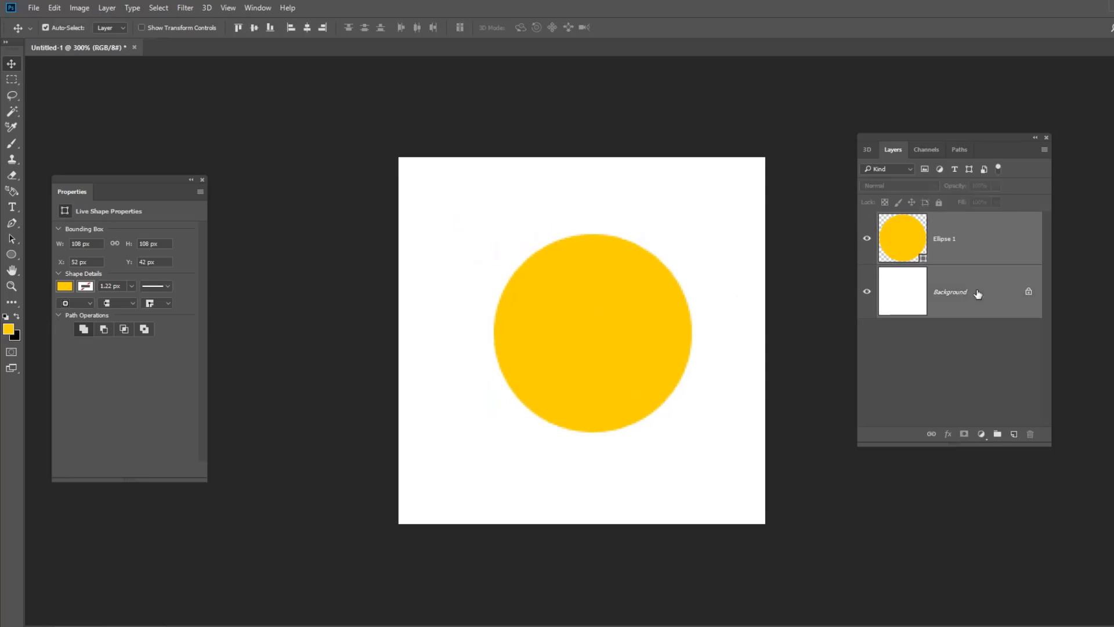
click(307, 29)
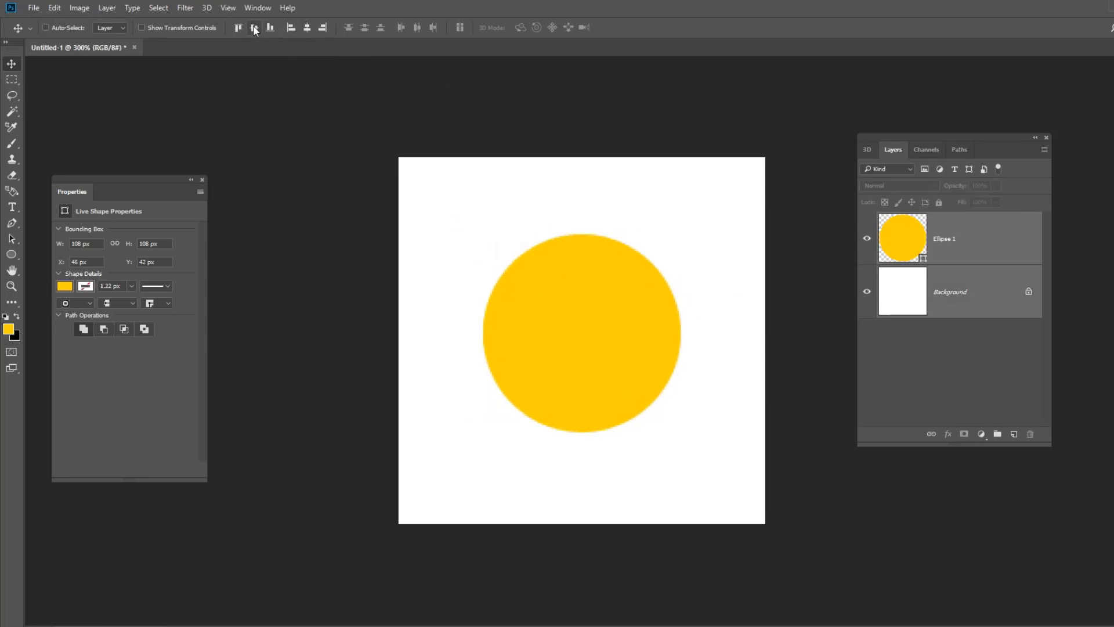
click(253, 27)
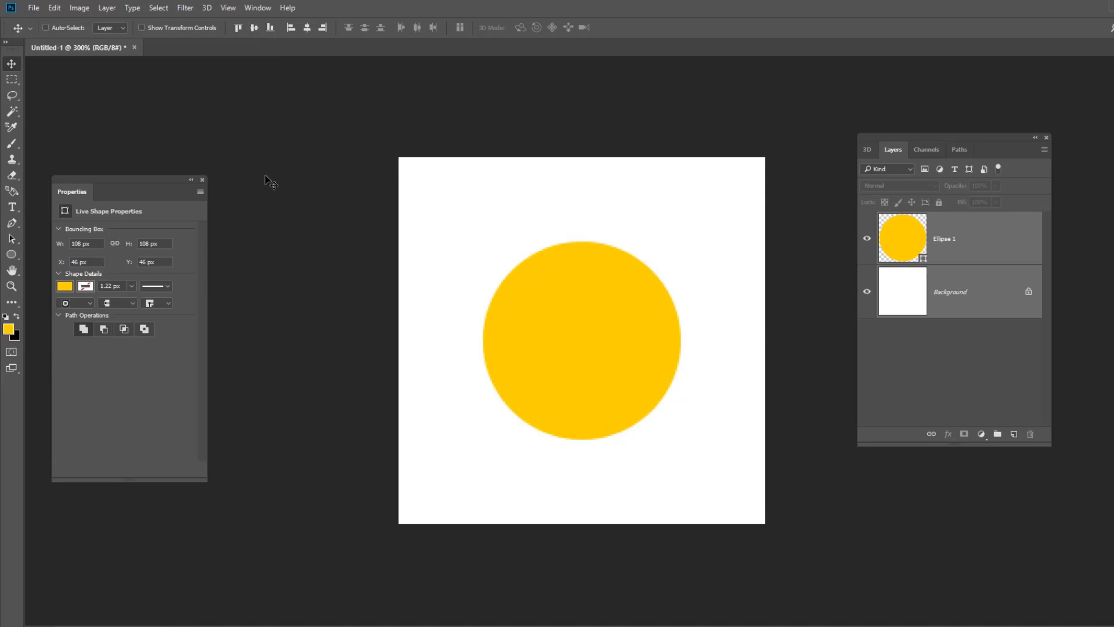
click(202, 179)
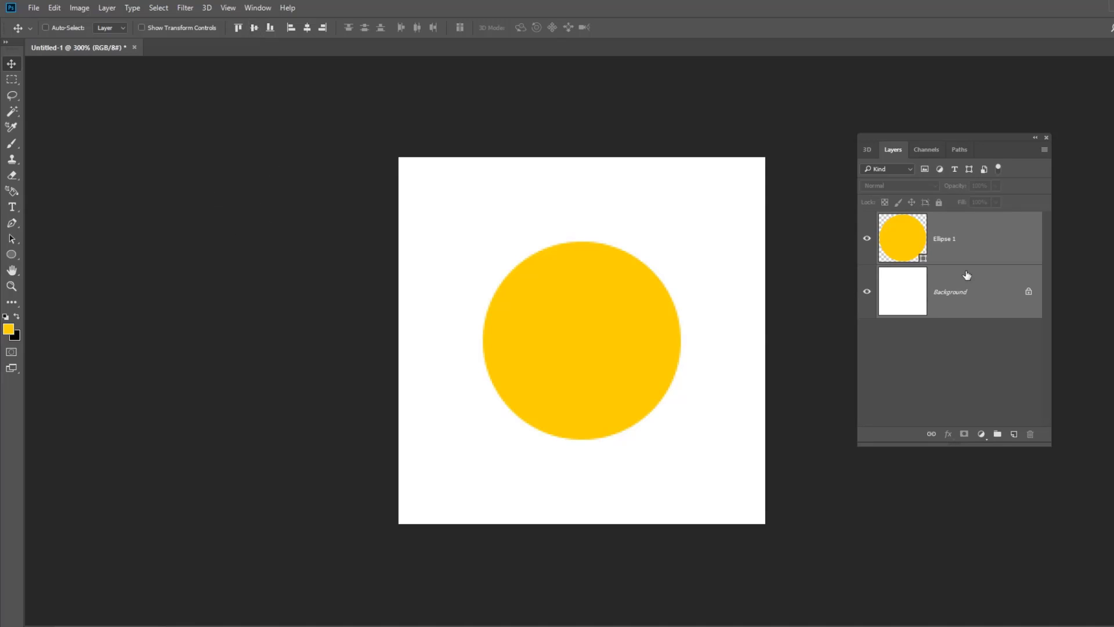
- On a new layer above the circle, draw a black, strokeless block arrow pointing right with the Custom Shape tool
click(964, 258)
click(1014, 434)
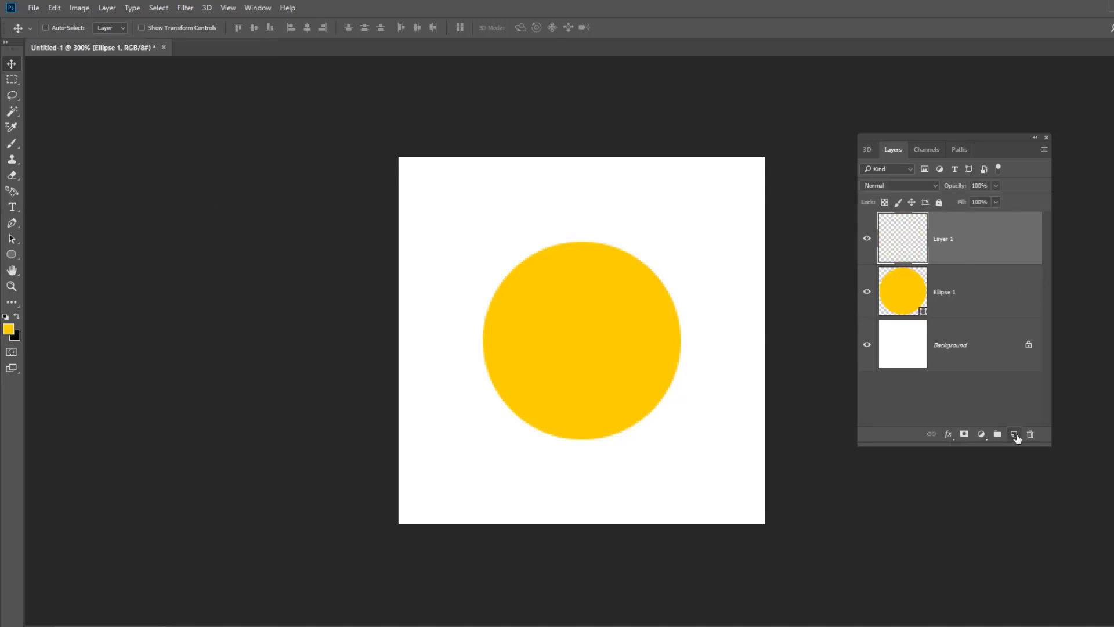
click(11, 254)
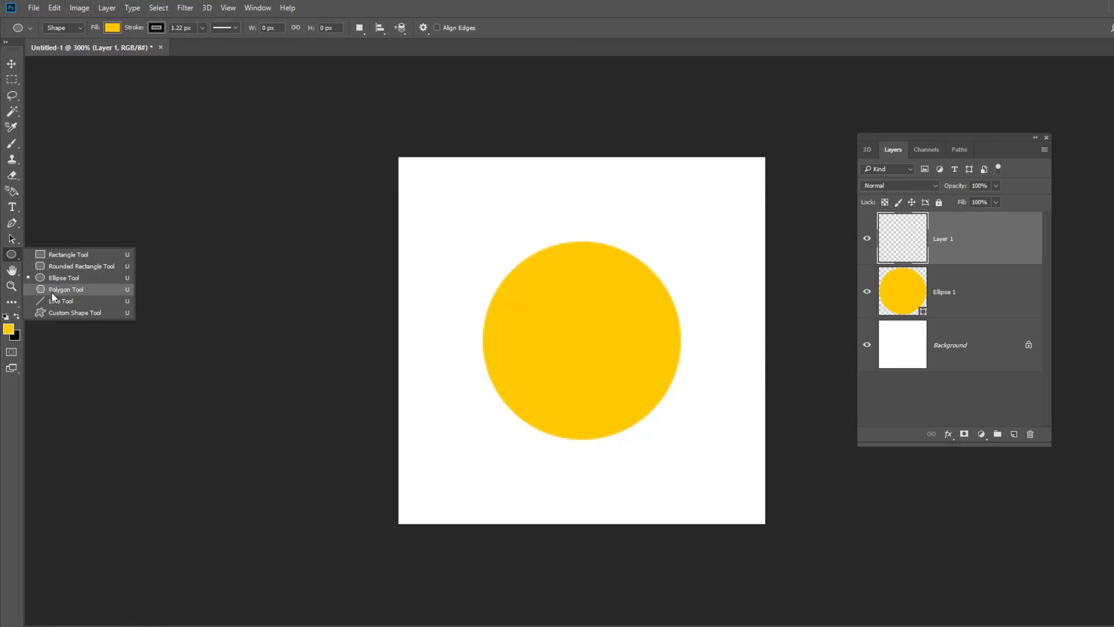
click(51, 309)
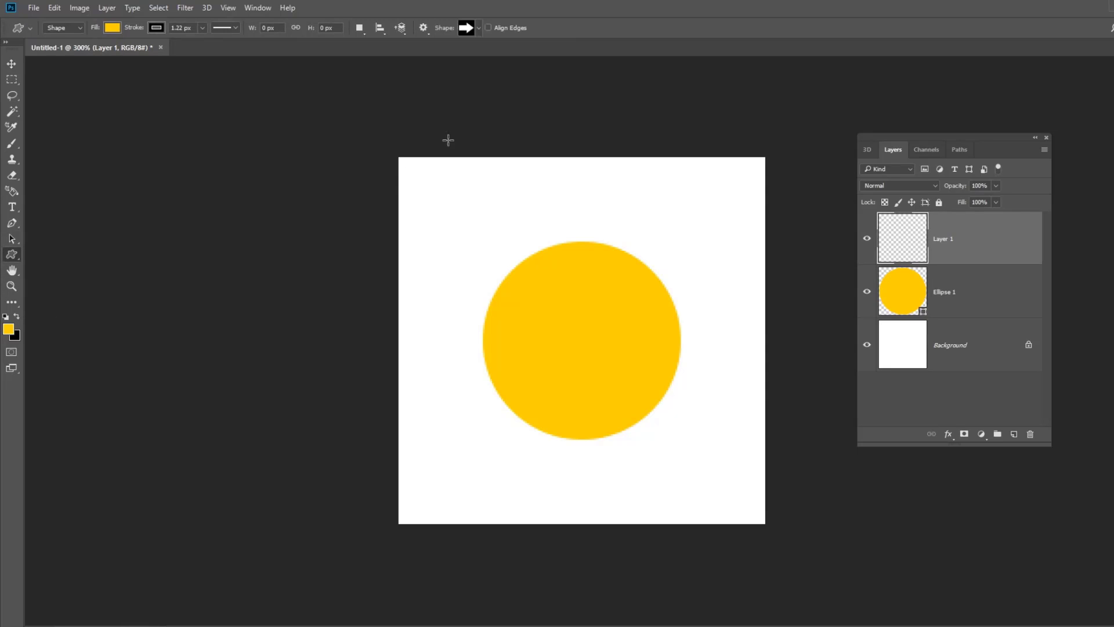
click(475, 30)
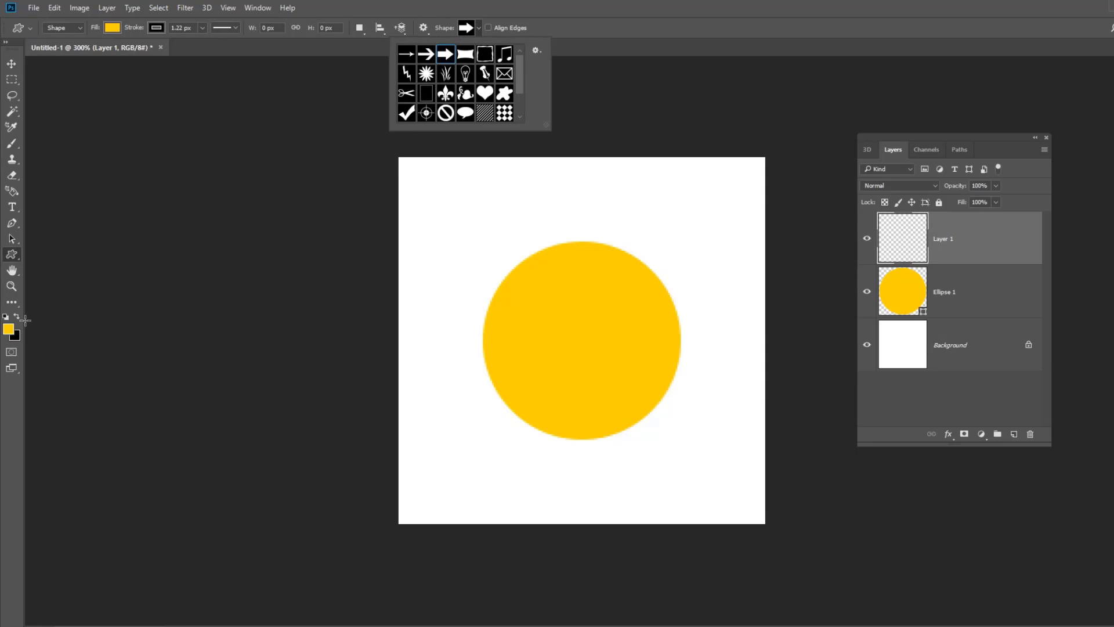
click(112, 27)
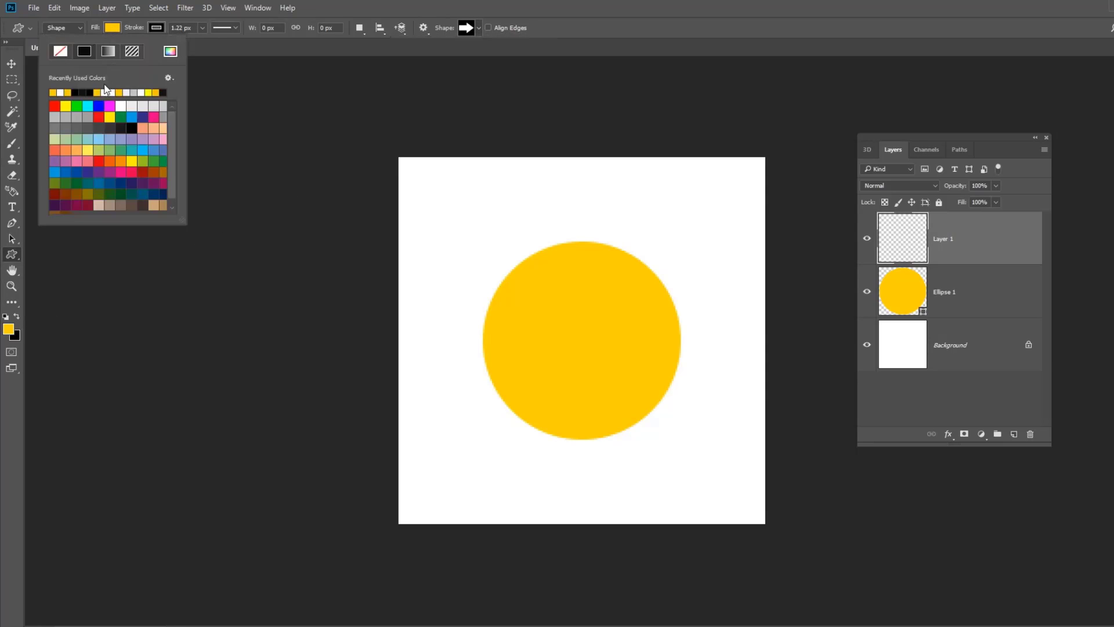
click(82, 92)
click(162, 26)
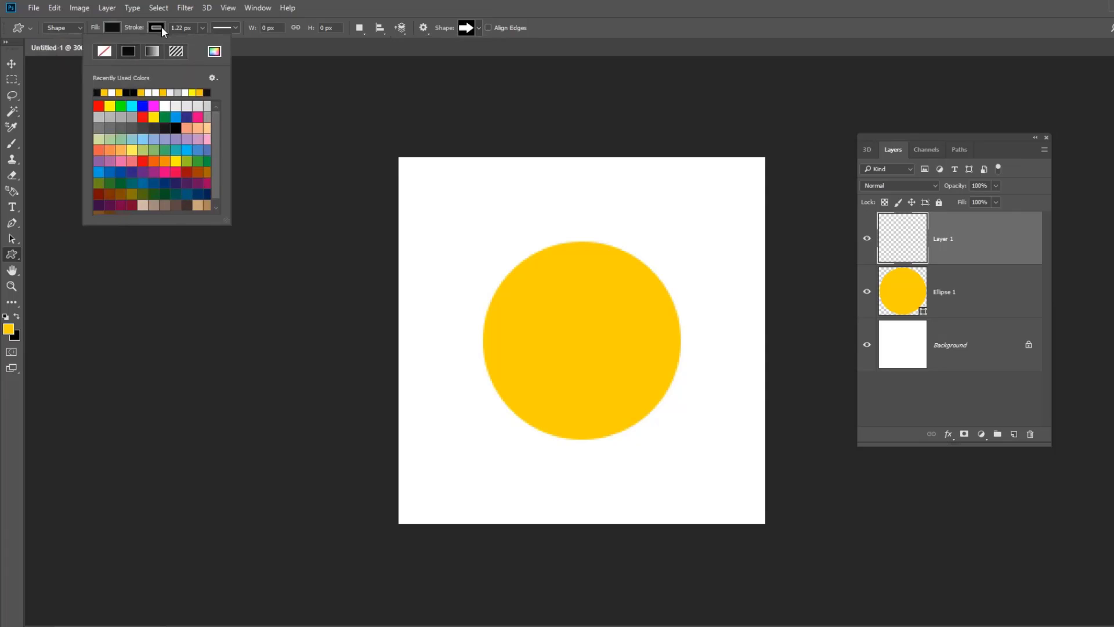
click(104, 52)
mouse_move(527, 325)
mouse_down()
mouse_move(672, 409)
mouse_move(636, 377)
mouse_up()
- Centre the arrow horizontally and vertically with the circle and the Background layer
key(v)
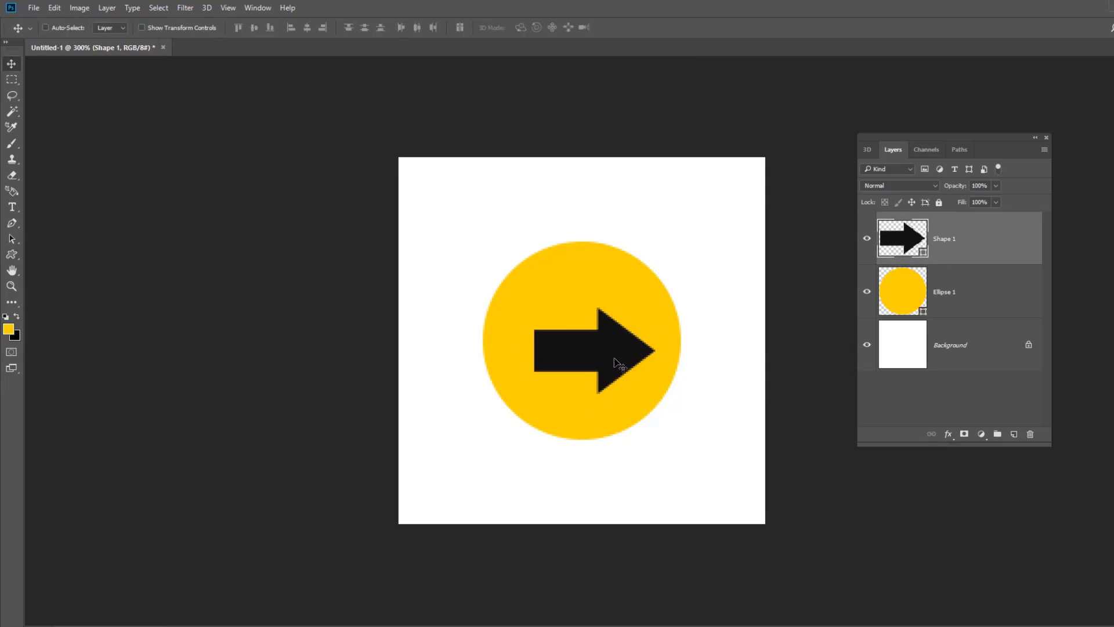
shift+click(952, 291)
shift+click(977, 346)
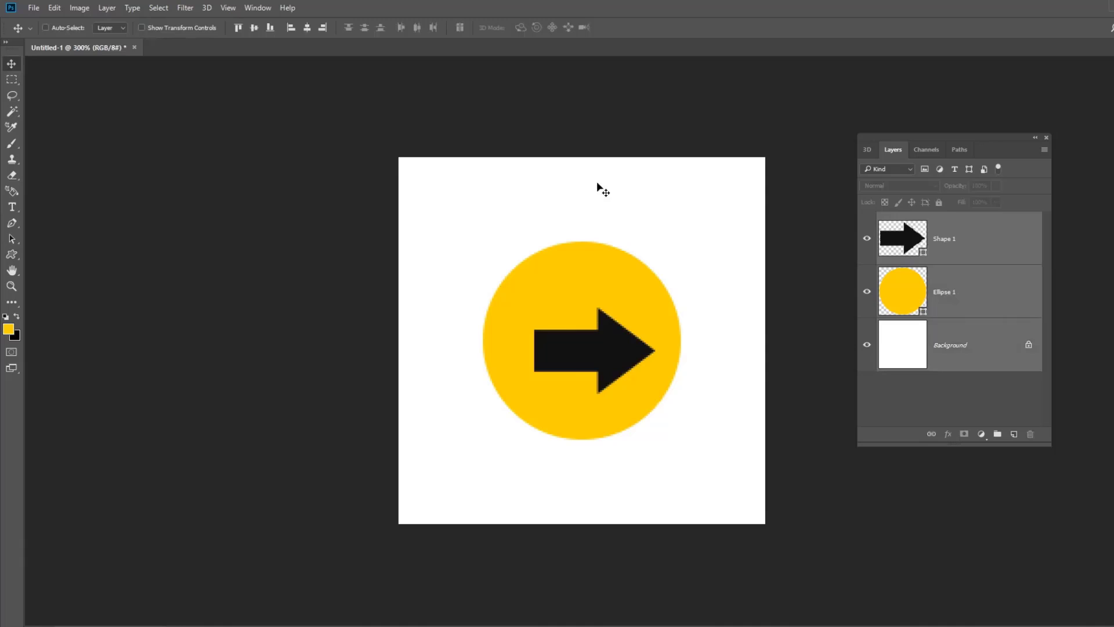
click(308, 28)
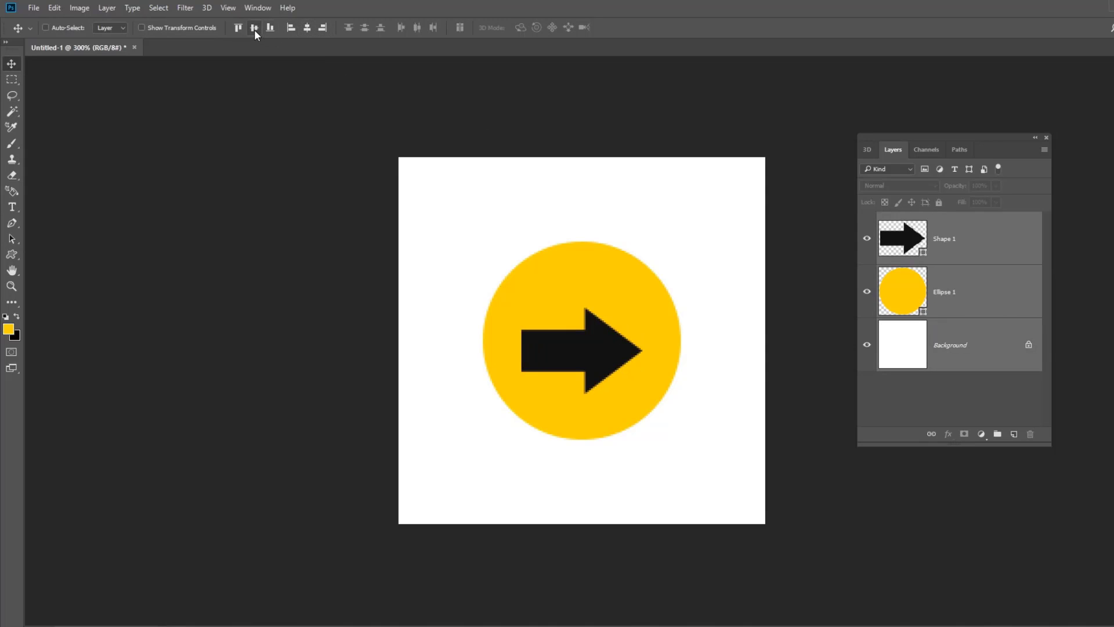
click(254, 28)
- Nudge the arrow layer a net 4 px to the right and 1 px down inside the circle
click(969, 251)
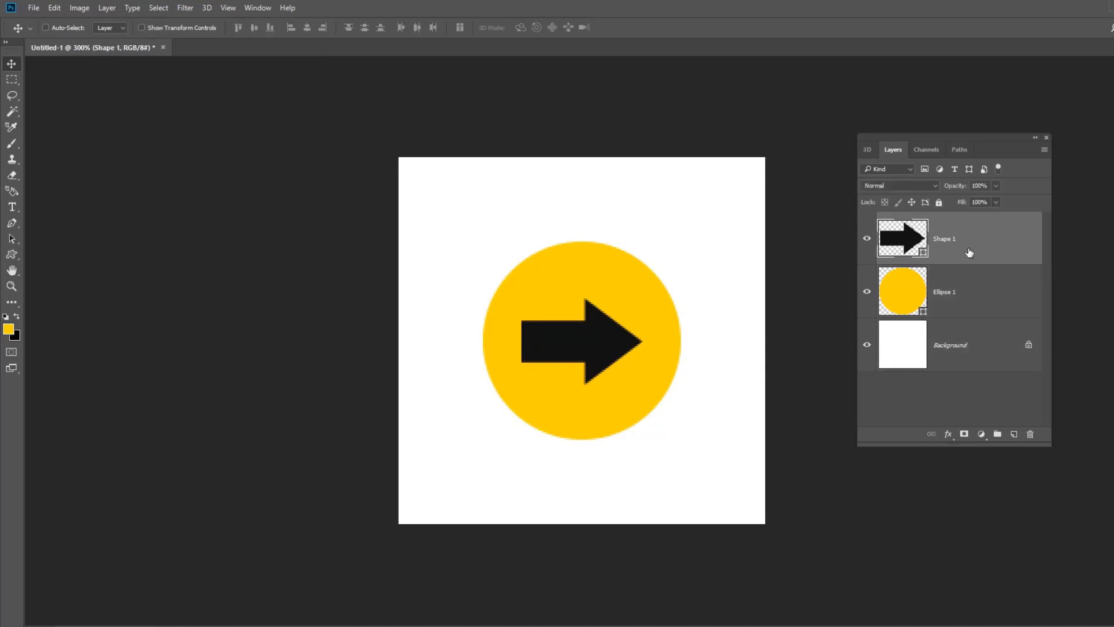
key(Right)
key(Right)
key(Right)
key(Right)
key(Right)
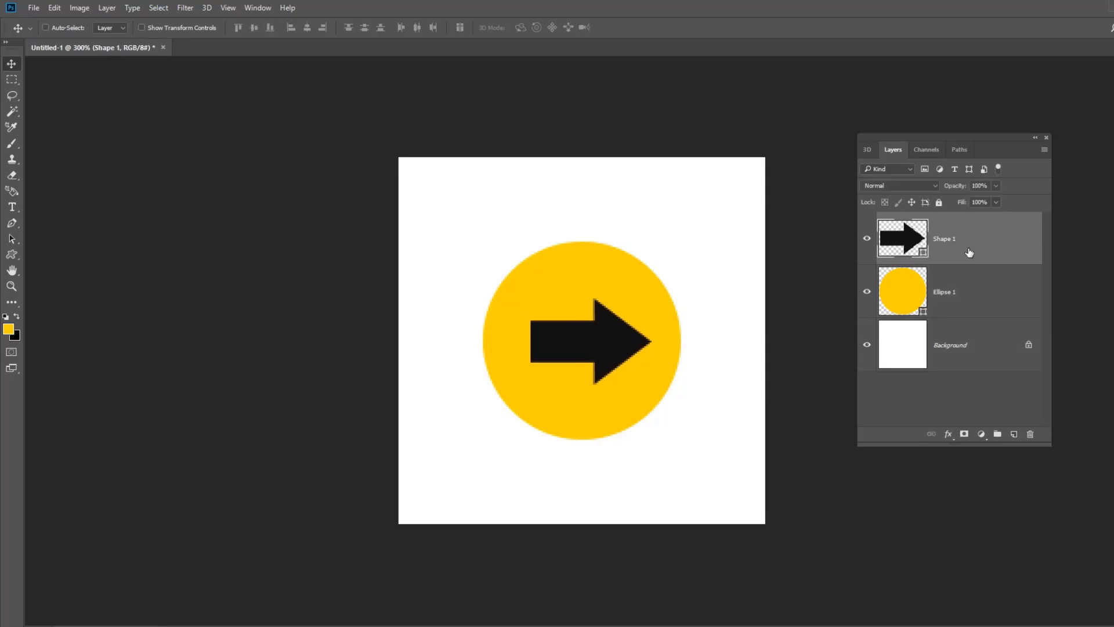
key(Down)
key(Left)
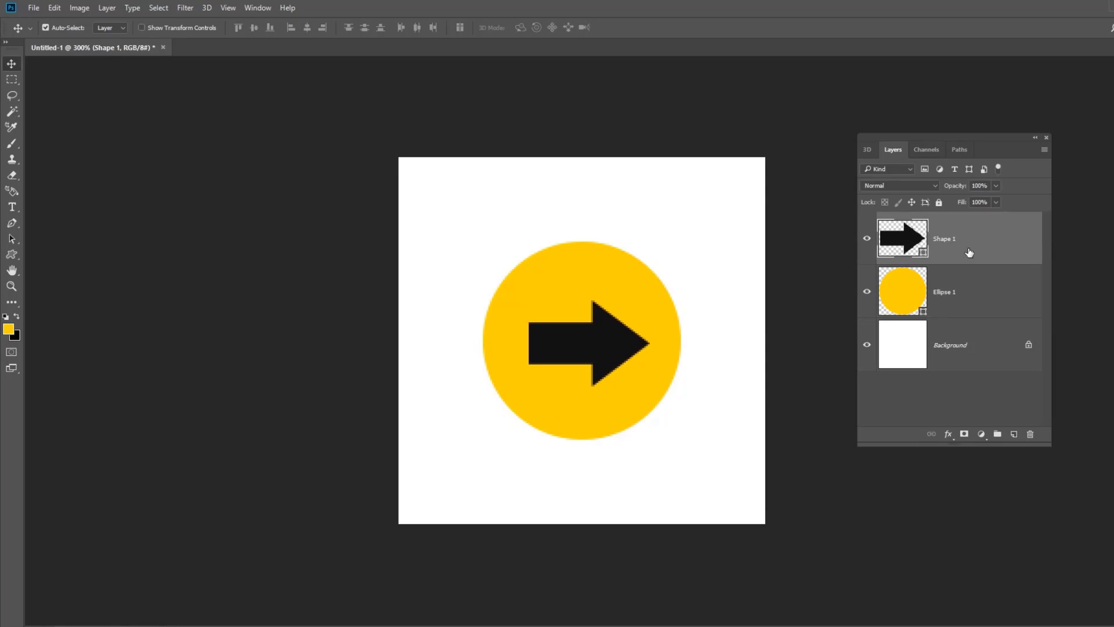
- Delete the white Background layer
key(ctrl+minus)
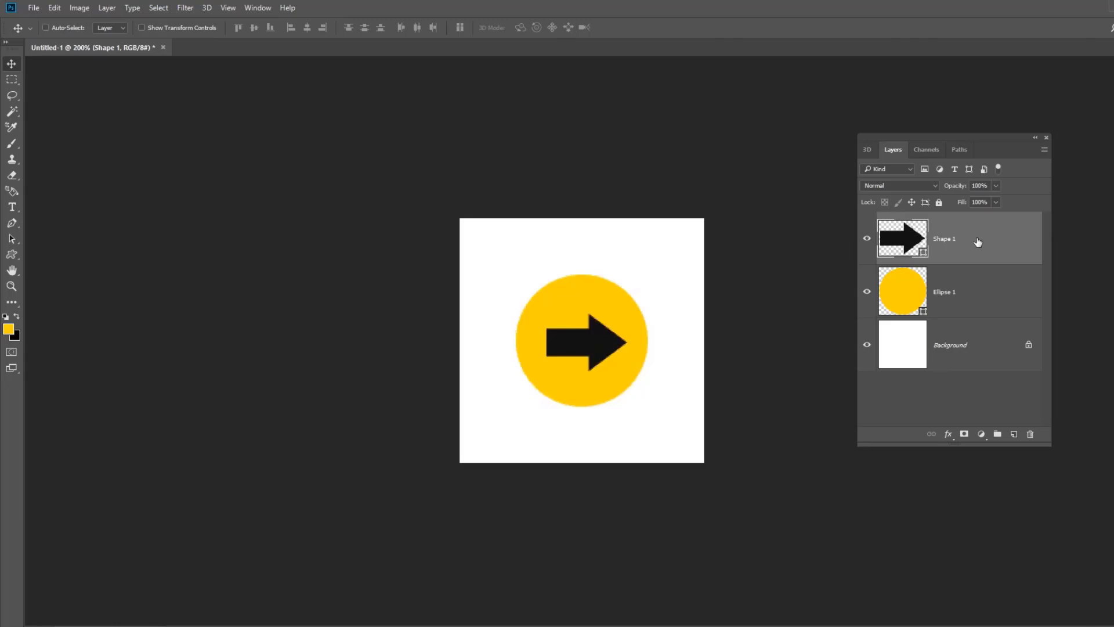
drag(968, 344, 1030, 434)
- Rasterize the arrow and circle layers and merge the arrow down into the circle layer
click(969, 256)
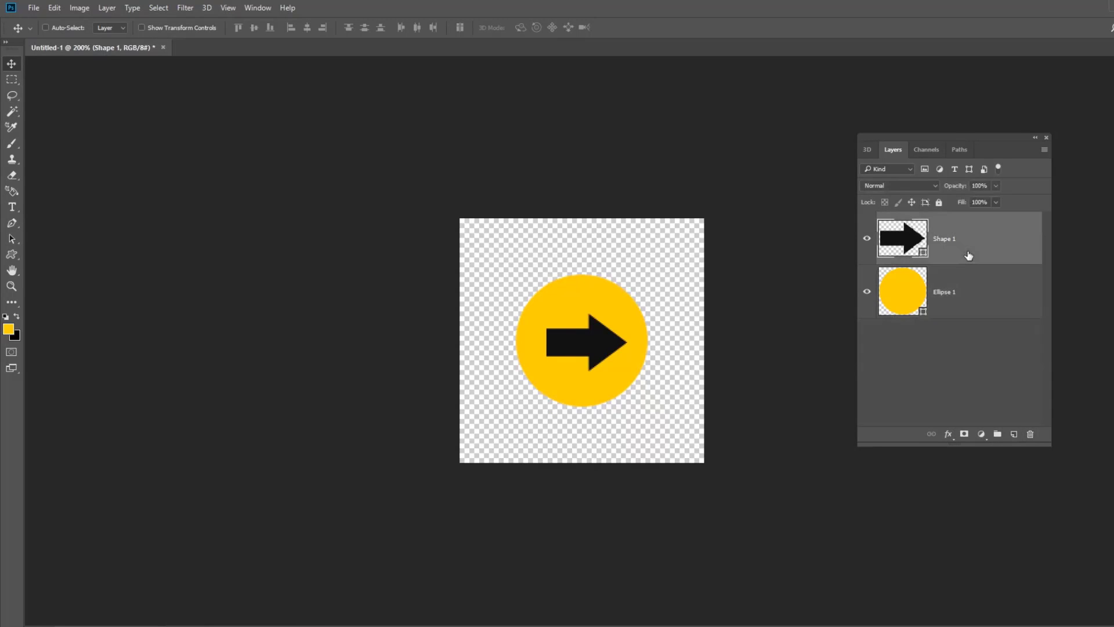
right_click(966, 255)
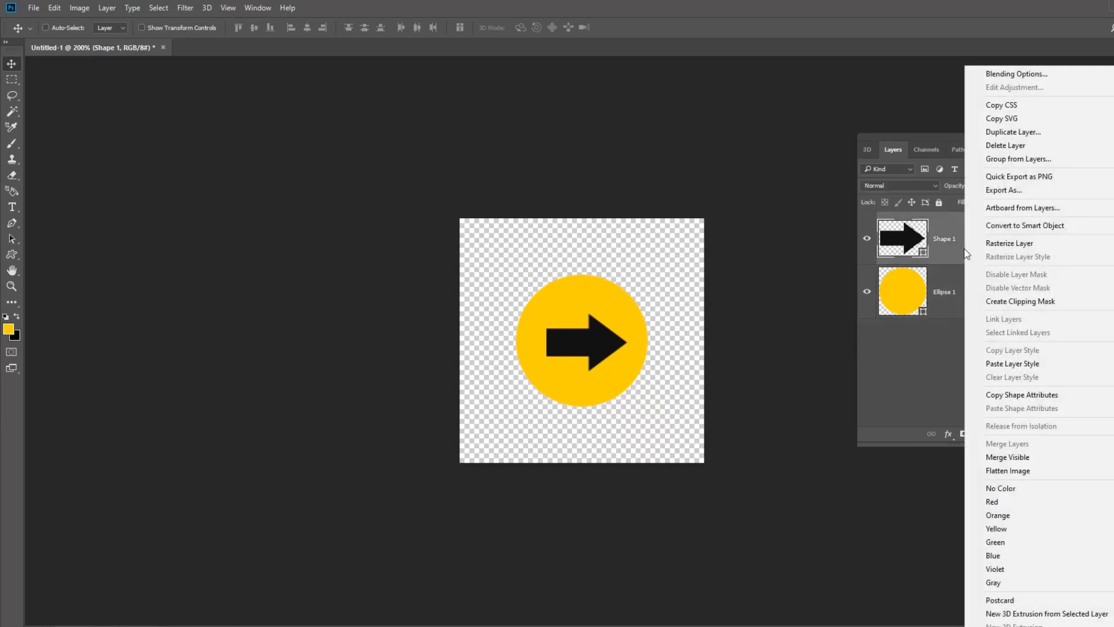
click(1010, 243)
click(970, 292)
right_click(973, 292)
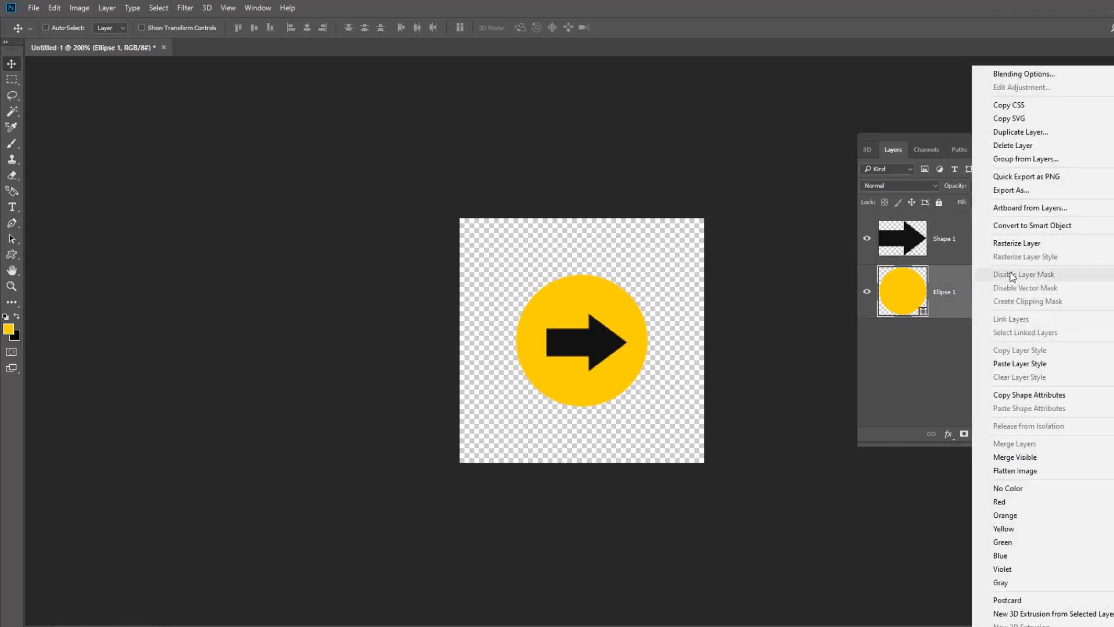
click(1017, 244)
click(967, 249)
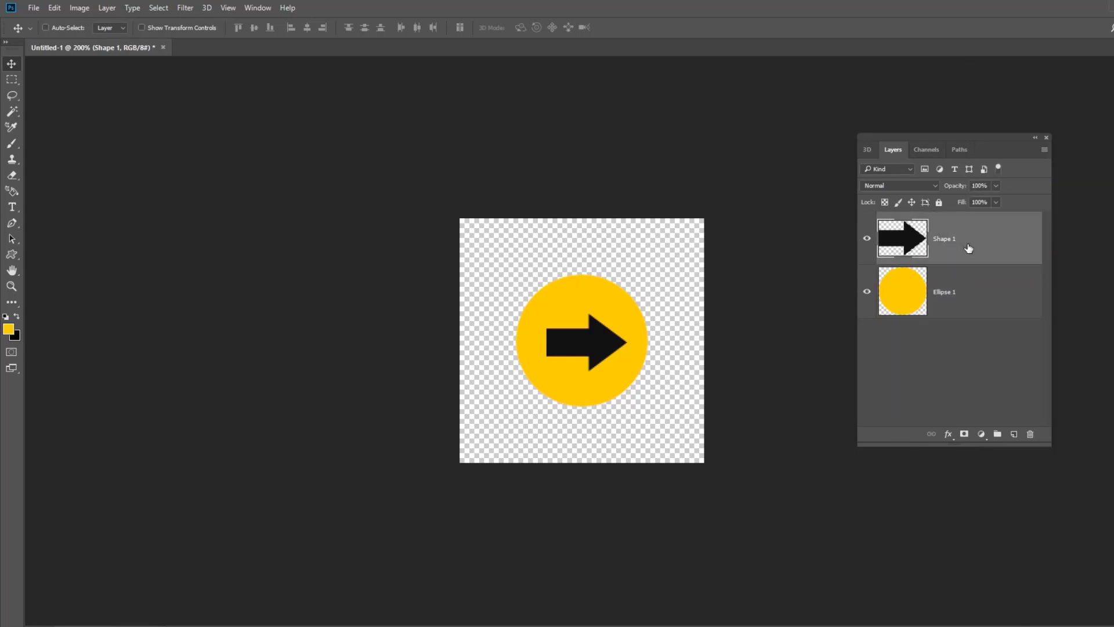
right_click(968, 249)
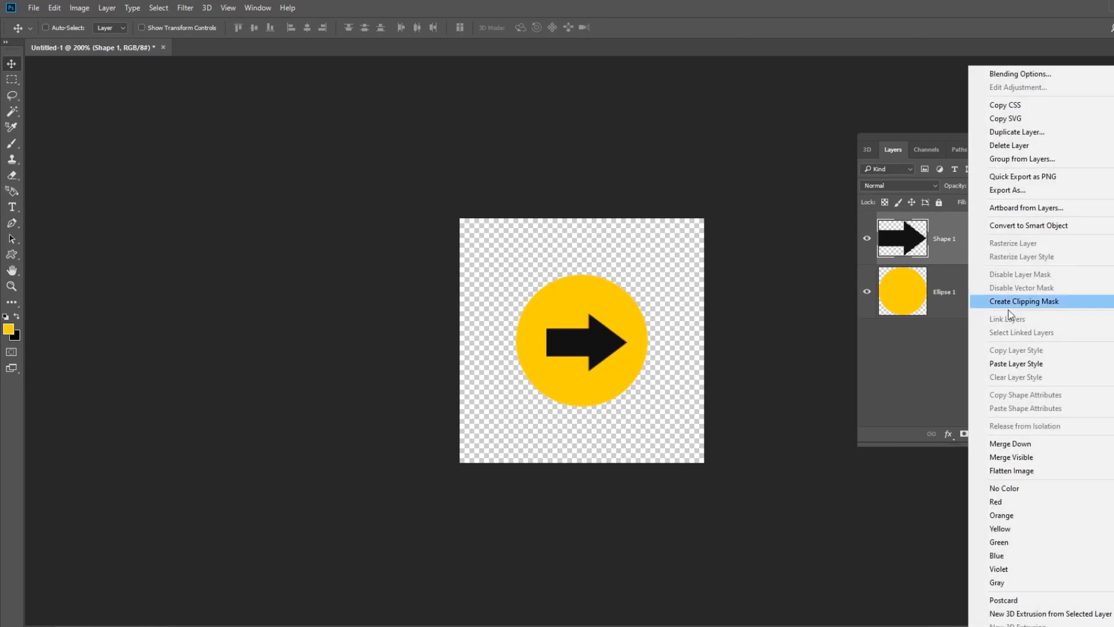
click(1022, 445)
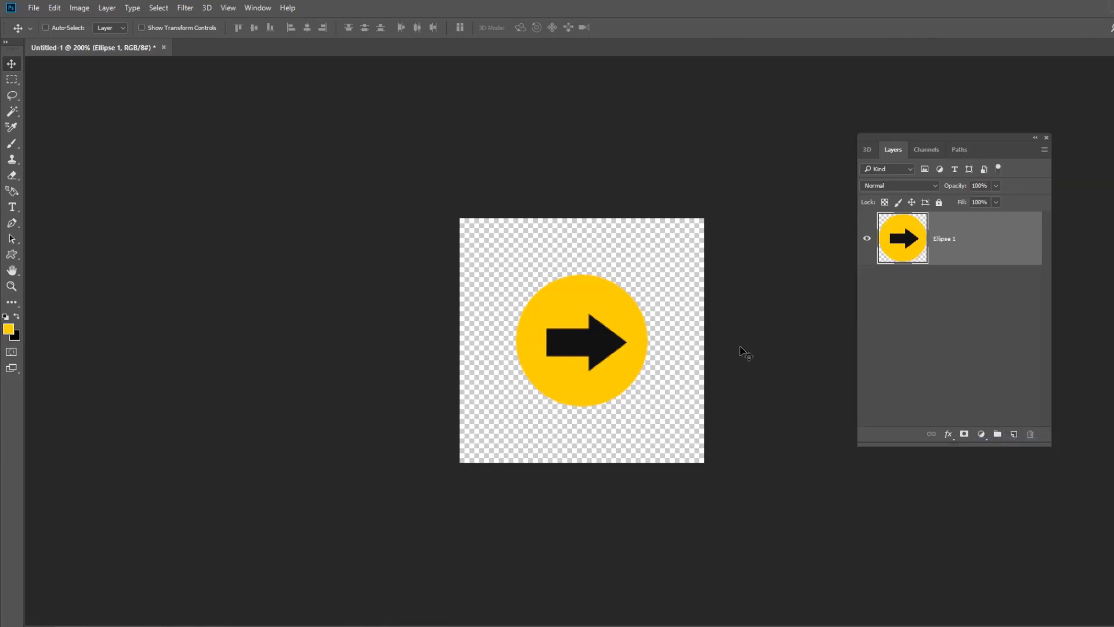
- Duplicate the merged arrow-and-circle layer
drag(966, 138, 868, 144)
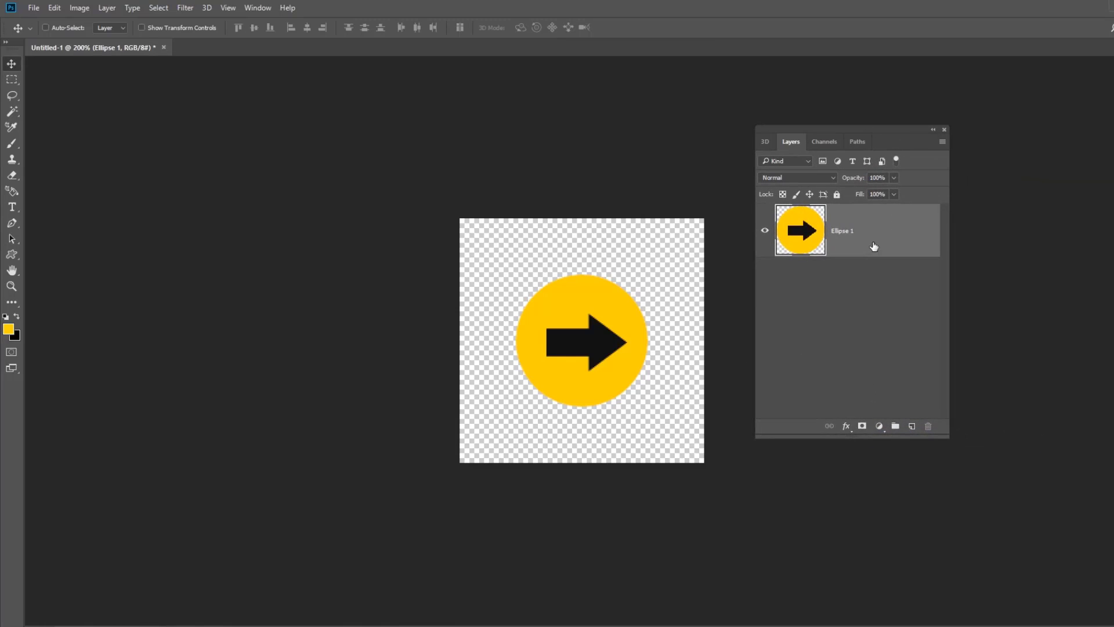
drag(875, 246, 912, 427)
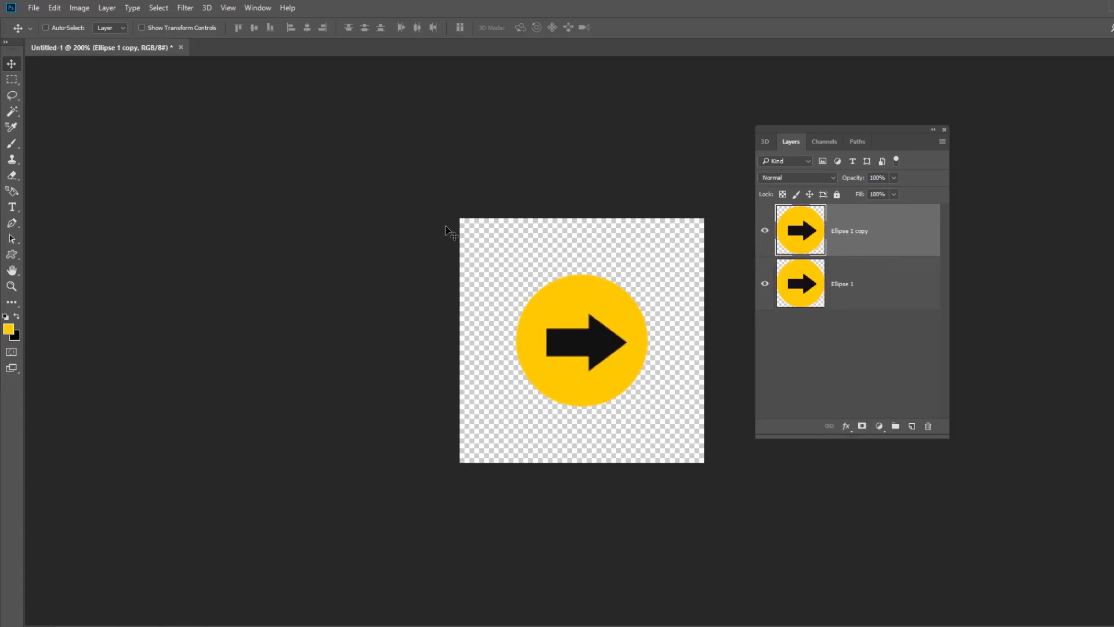
- Select the entire canvas and offset the duplicate layer by 100 px right and 100 px down with Wrap Around
key(m)
click(157, 10)
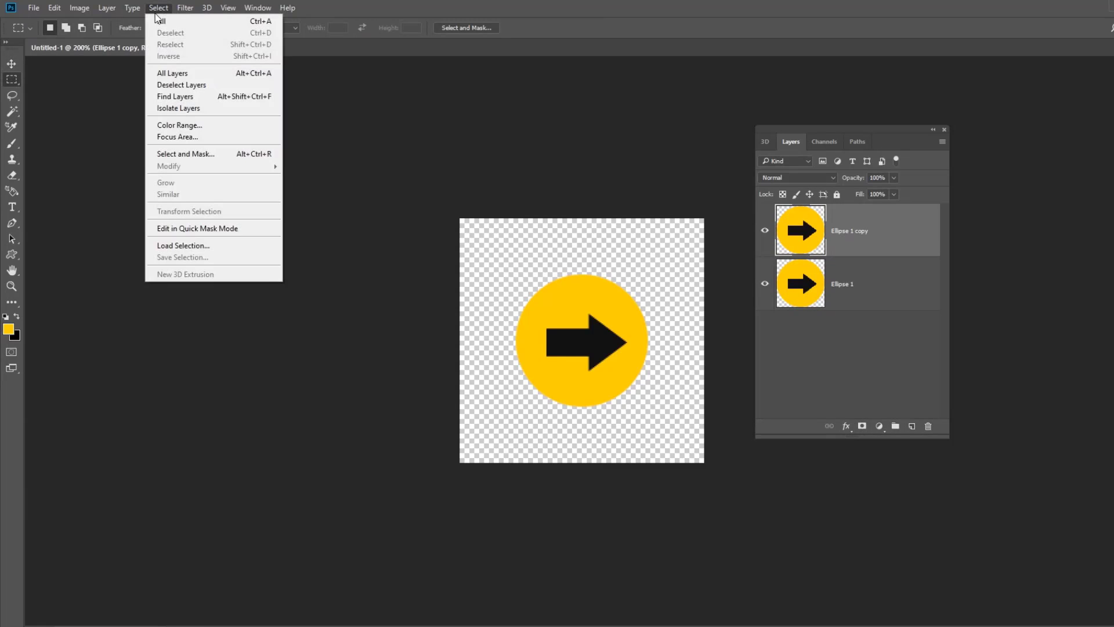
click(161, 22)
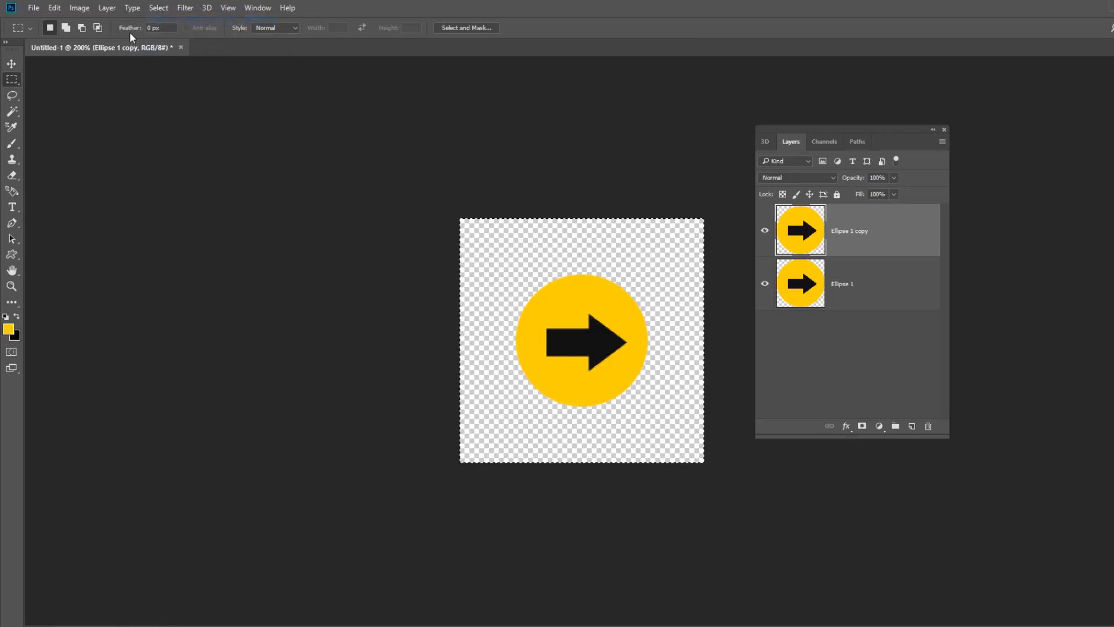
click(185, 8)
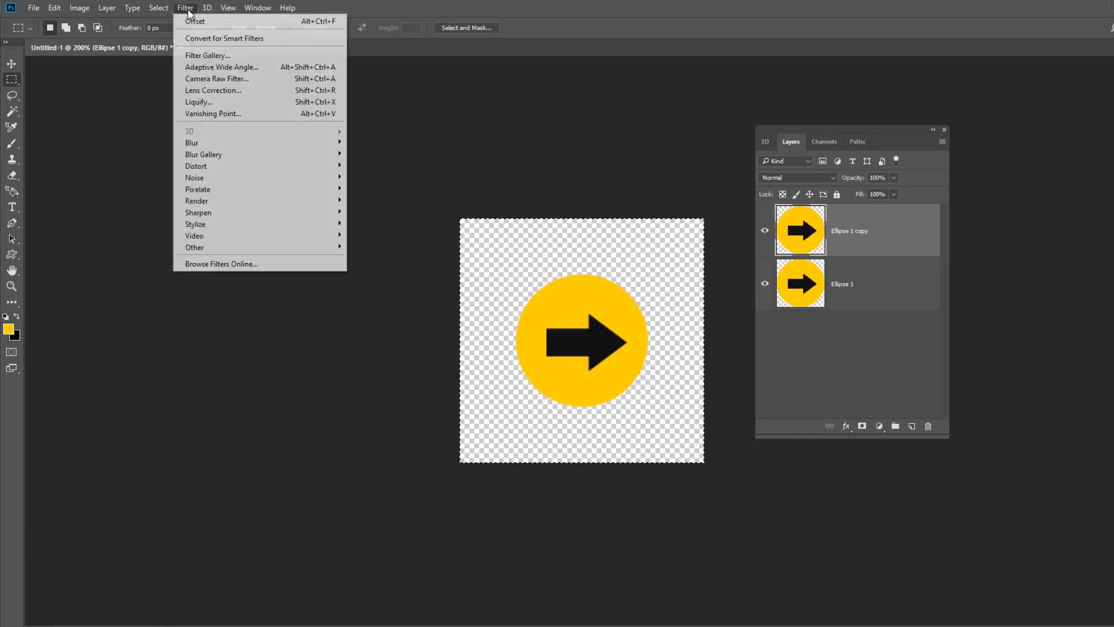
mouse_move(242, 246)
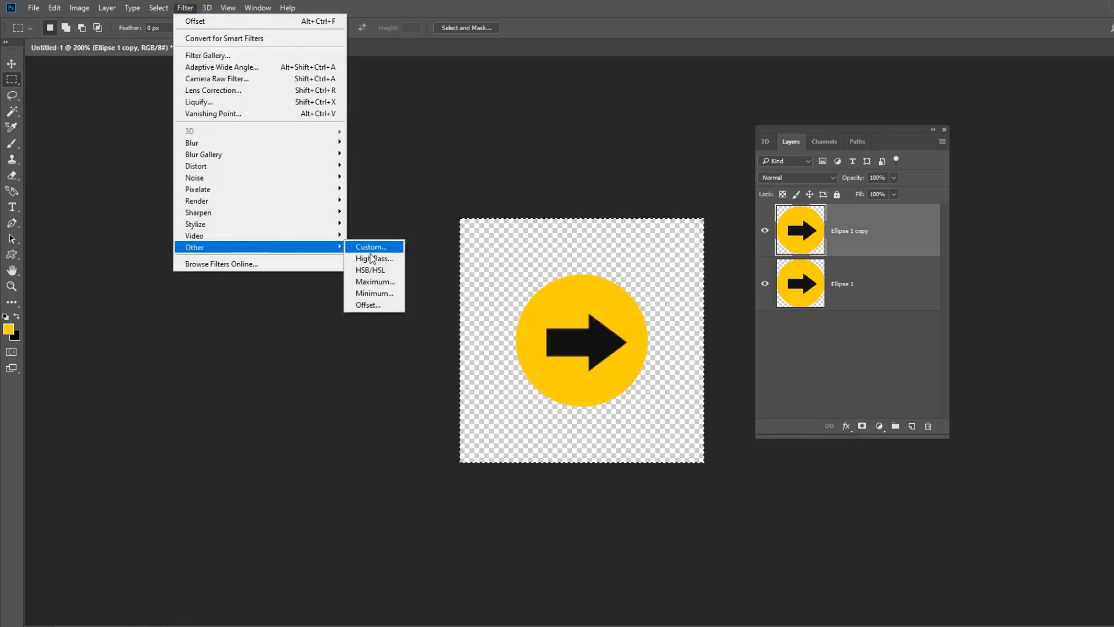
click(369, 304)
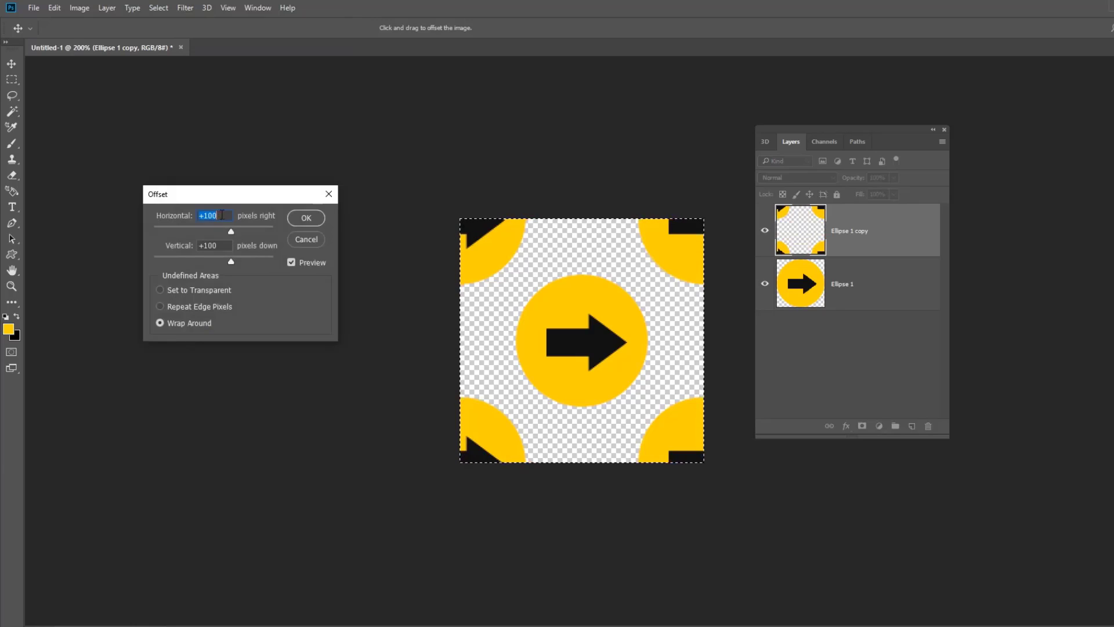
click(195, 244)
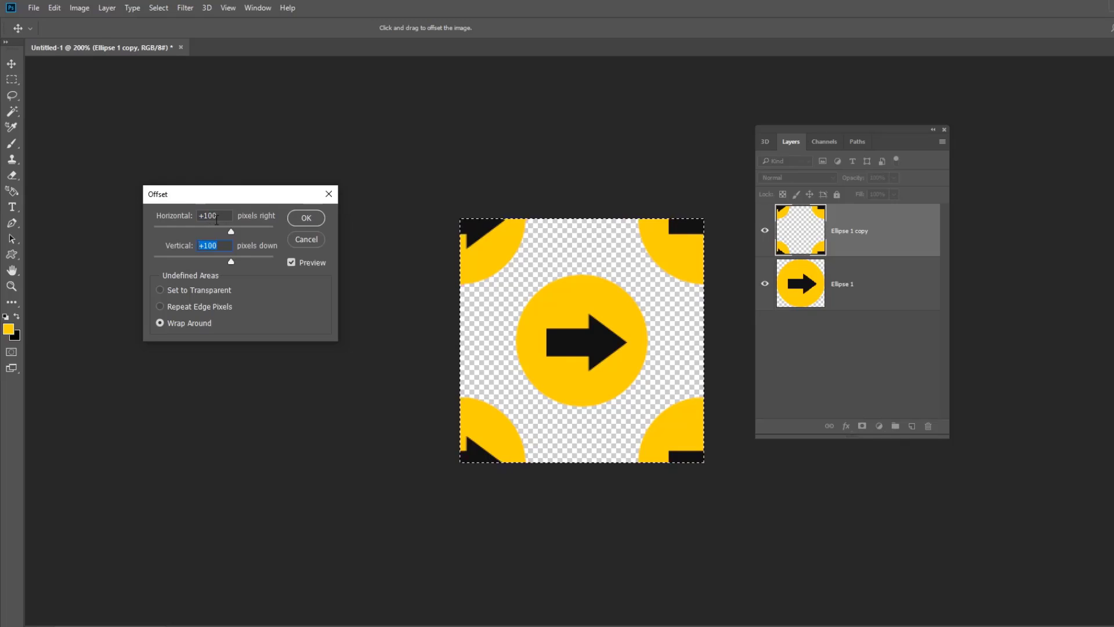
click(222, 244)
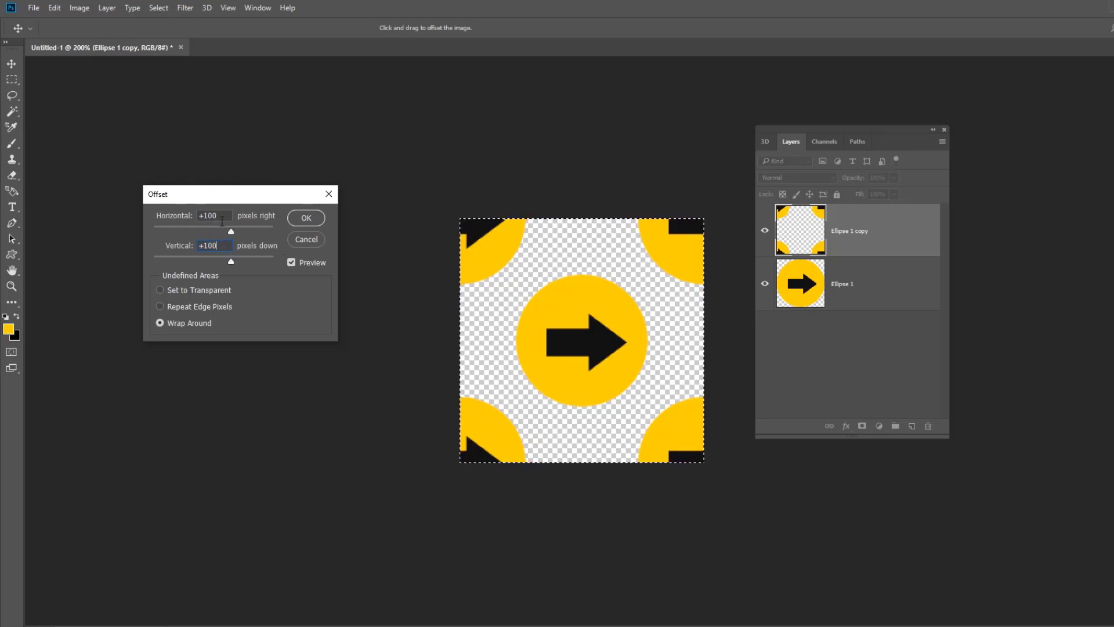
drag(231, 231, 223, 231)
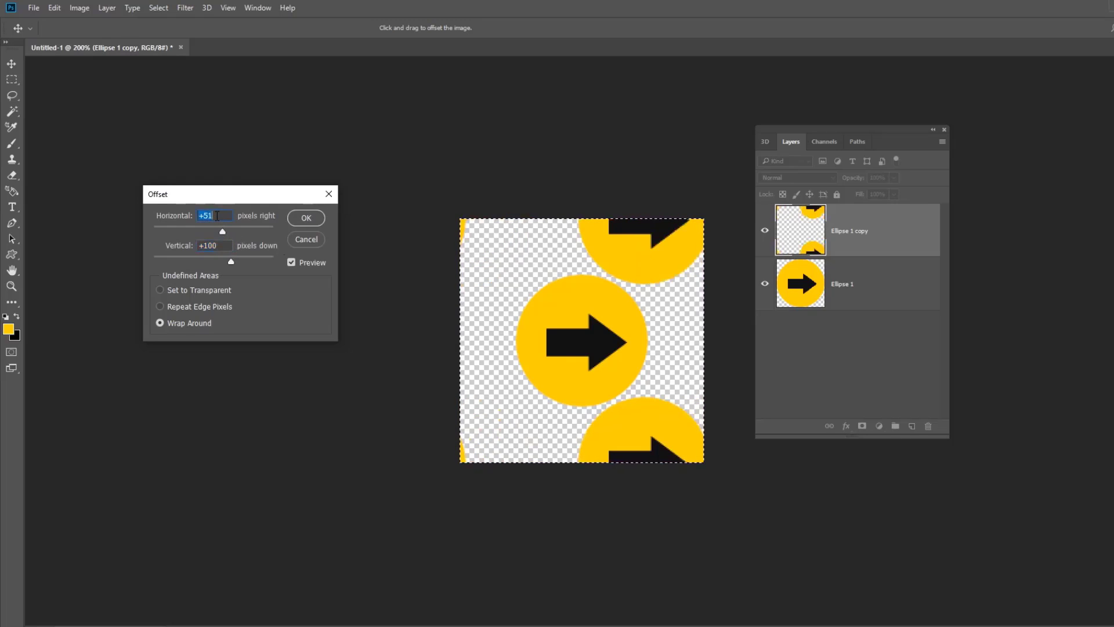
text(100)
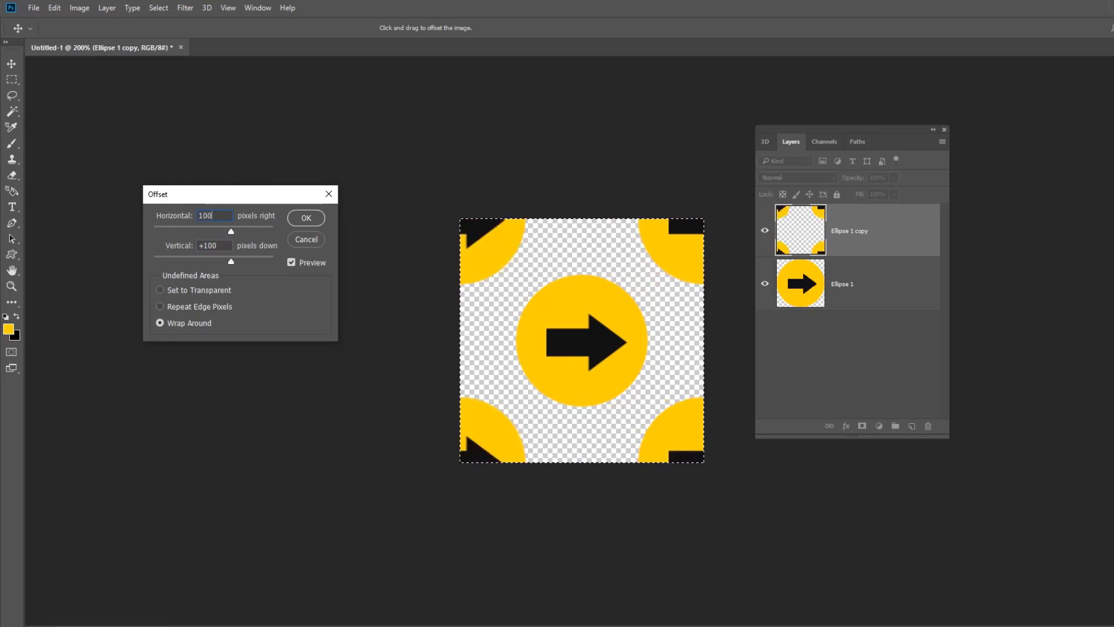
key(Tab)
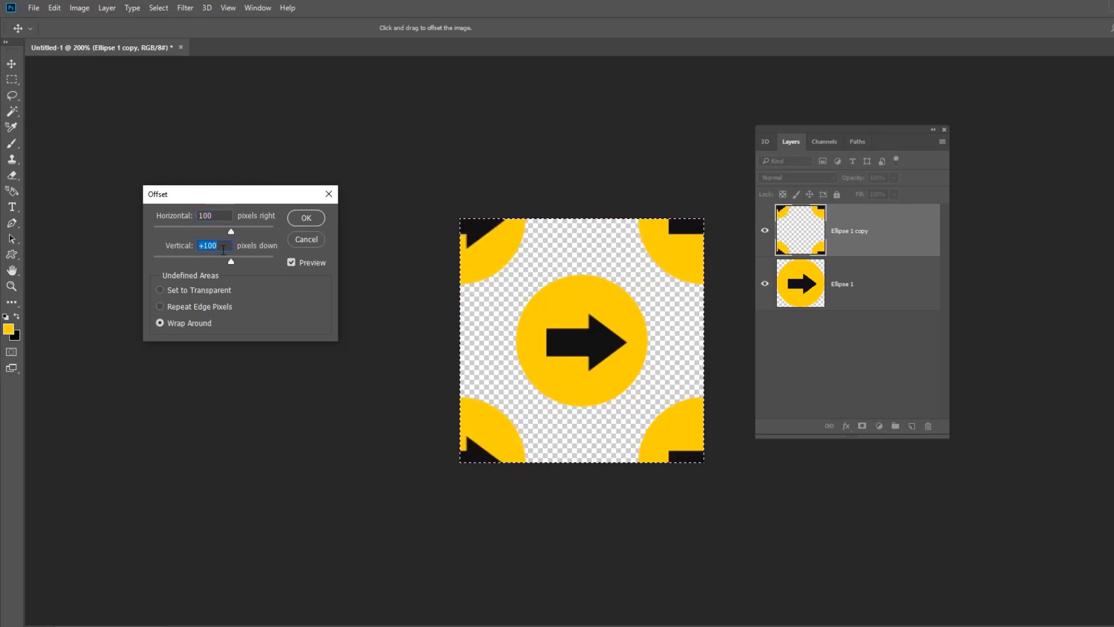
click(317, 220)
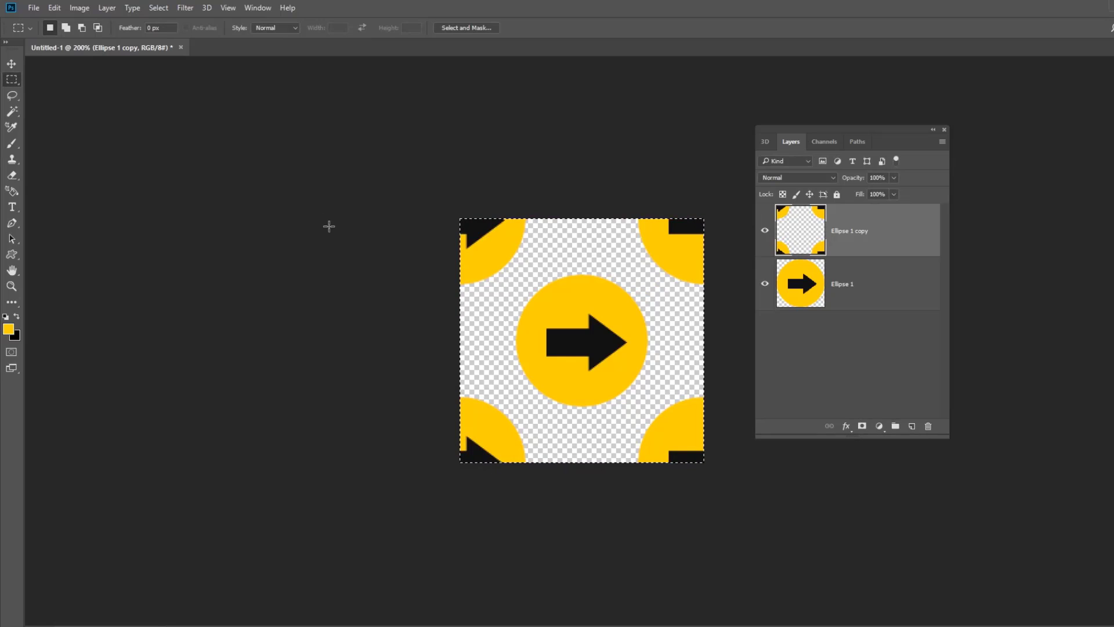
- Deselect the canvas and define the circle-and-arrow tile as a new named pattern
key(ctrl+d)
click(55, 9)
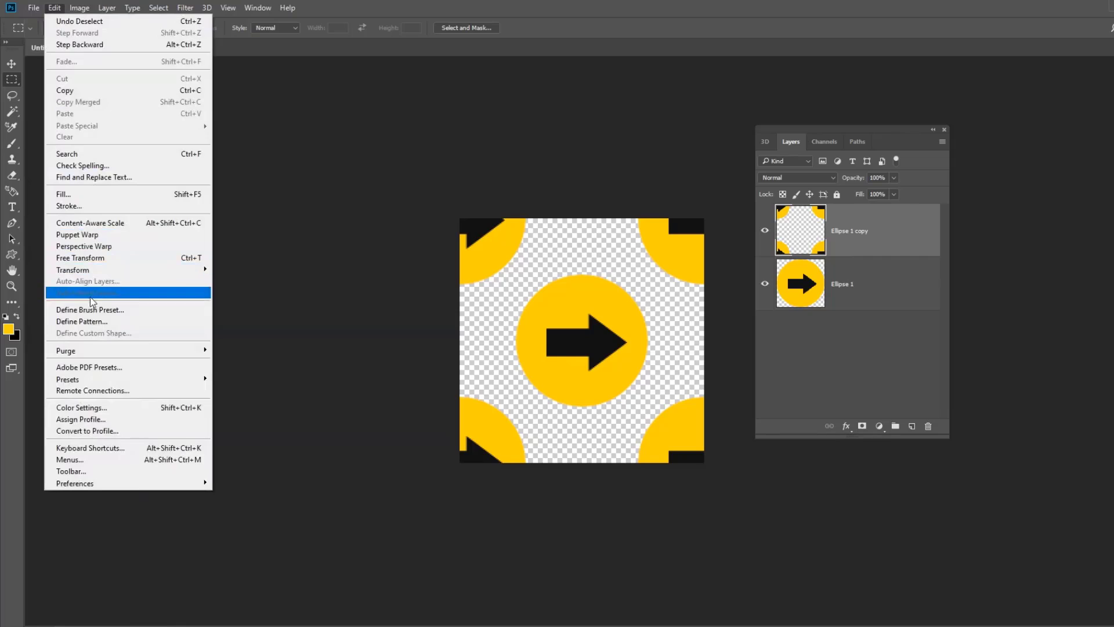
click(98, 322)
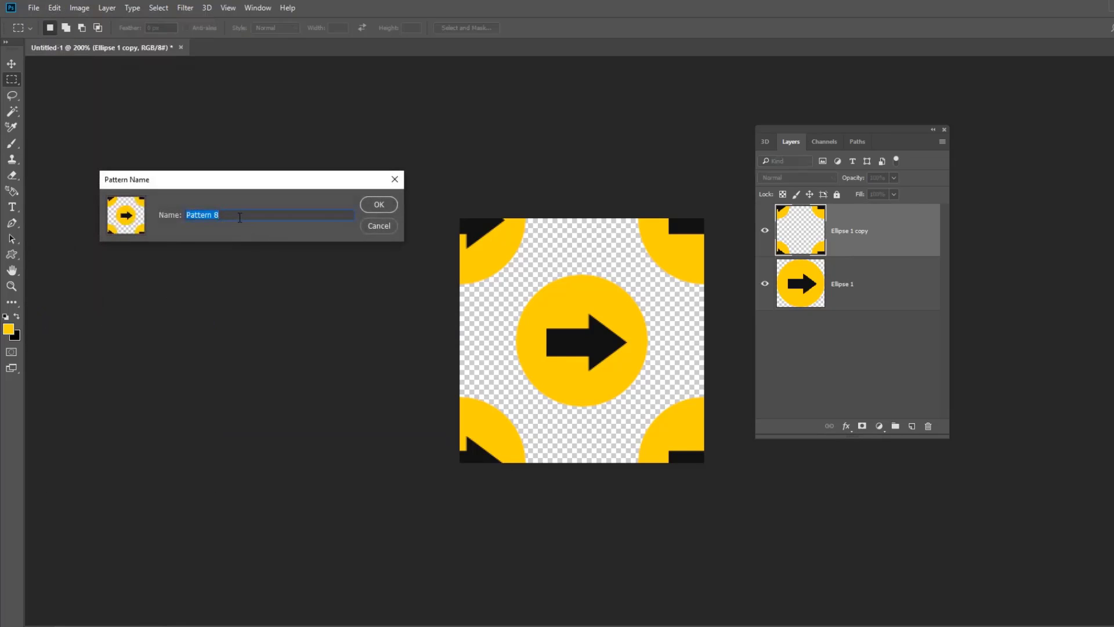
text(cu)
click(367, 207)
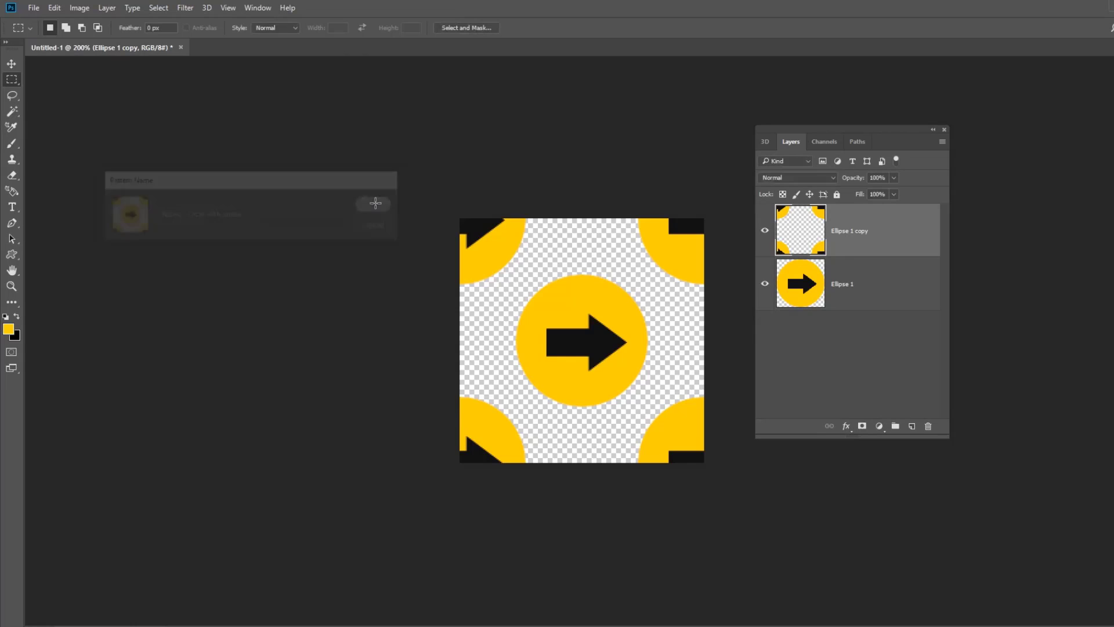
- Switch to the Move tool and start setting up a new document
click(16, 65)
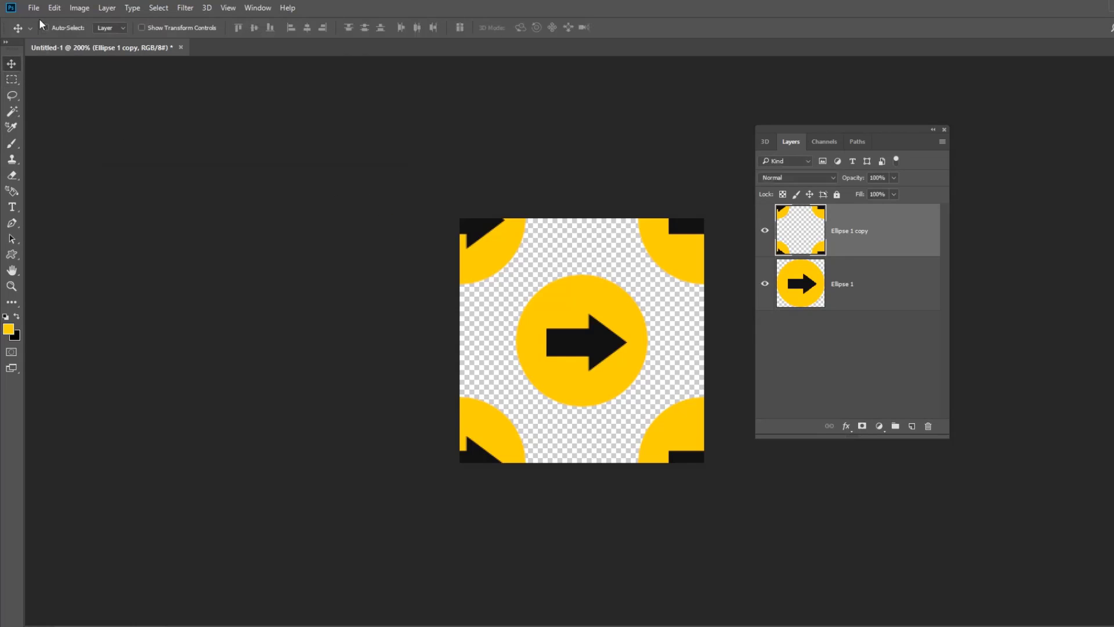
click(33, 7)
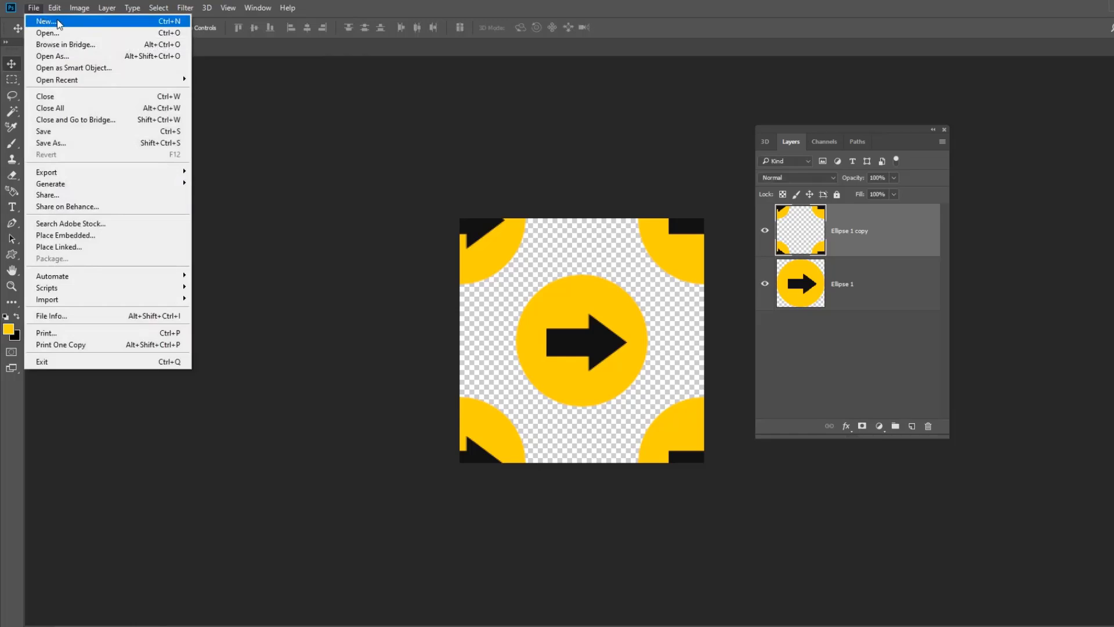
click(46, 24)
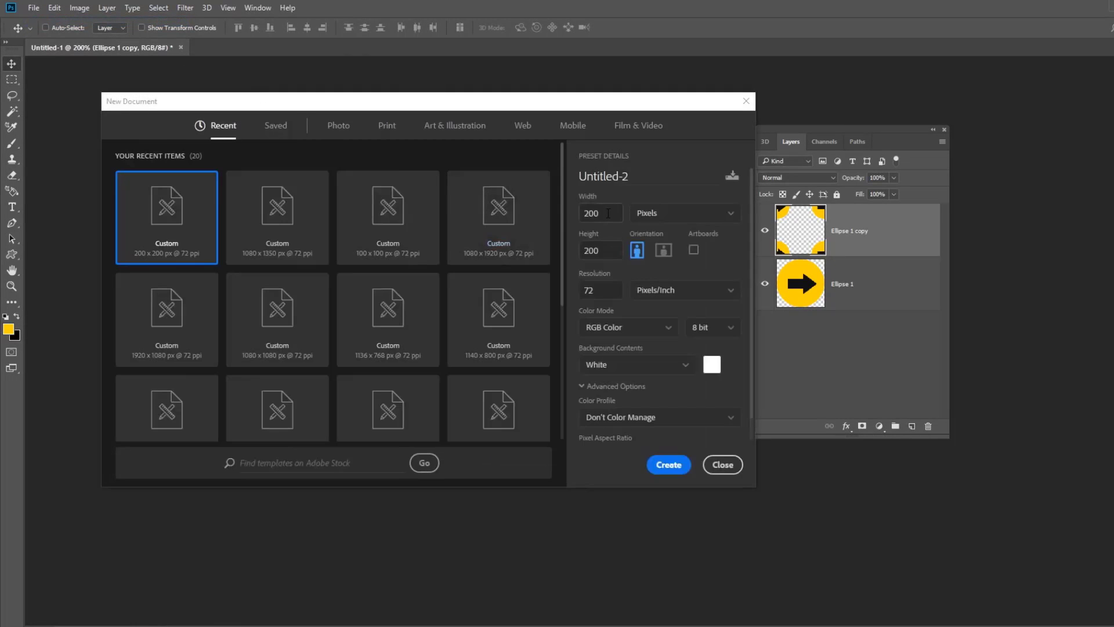
drag(609, 214, 566, 212)
text(1000)
key(Tab)
text(10)
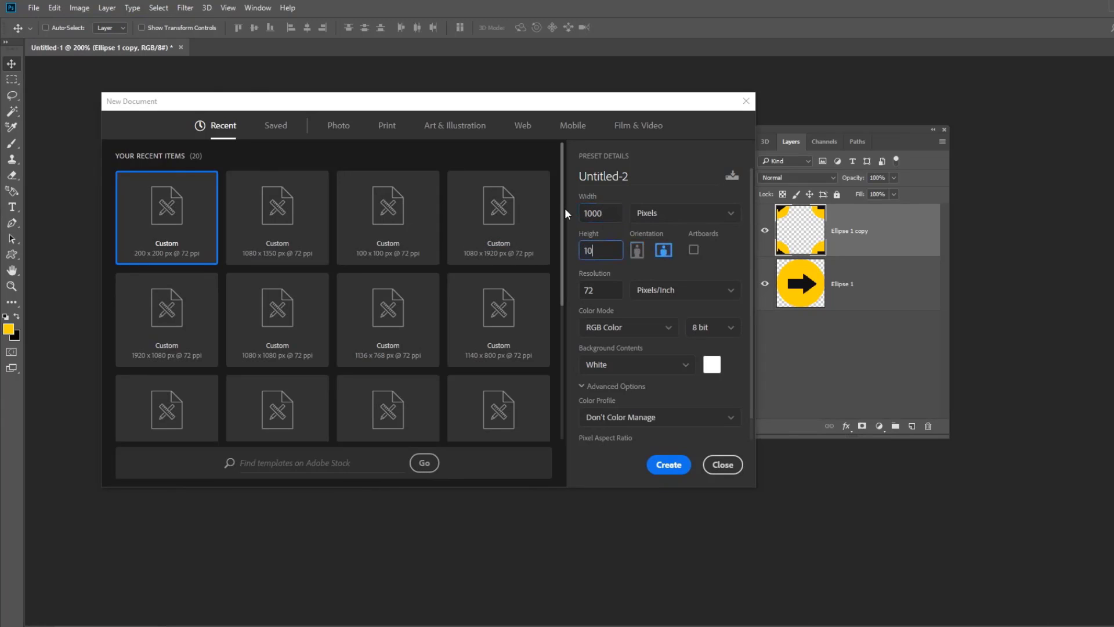
text(00)
- Set the new document to 1920 px wide and 1080 px high and create it
drag(609, 210, 555, 214)
text(1920)
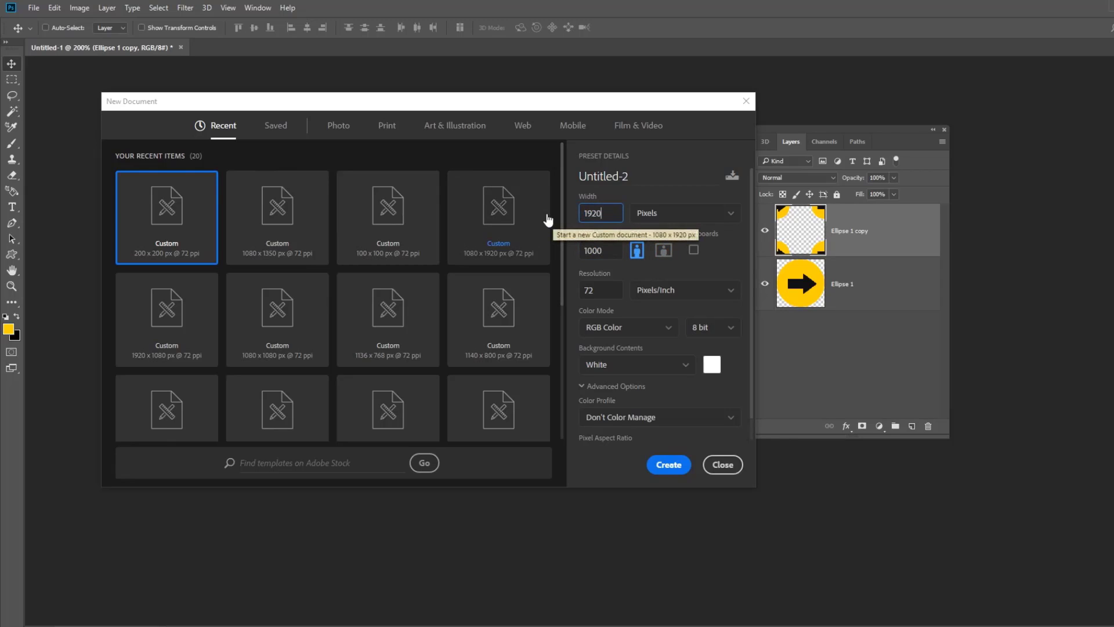
key(Tab)
text(10)
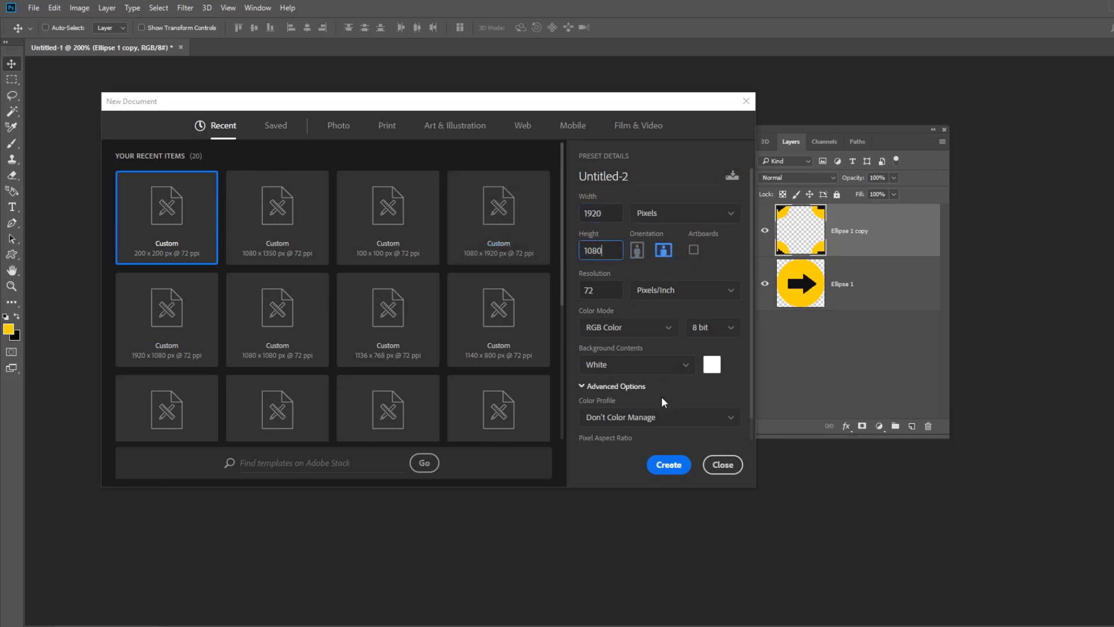
click(668, 464)
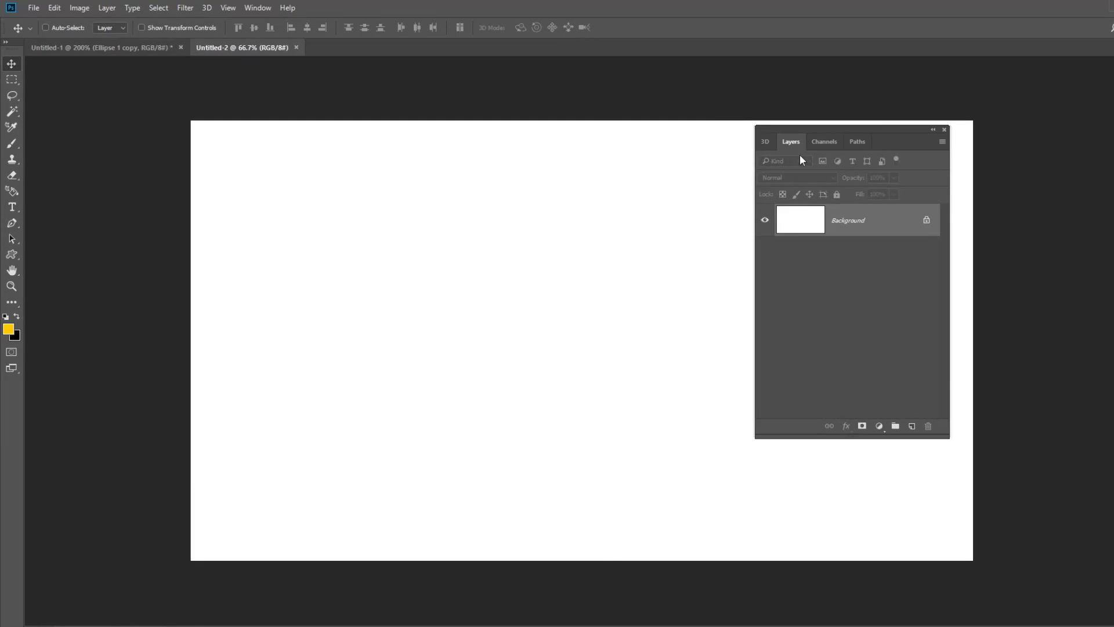
- Duplicate the Background layer and add a Pattern Overlay to the copy using the newly defined yellow-circle arrow pattern
drag(805, 127, 874, 128)
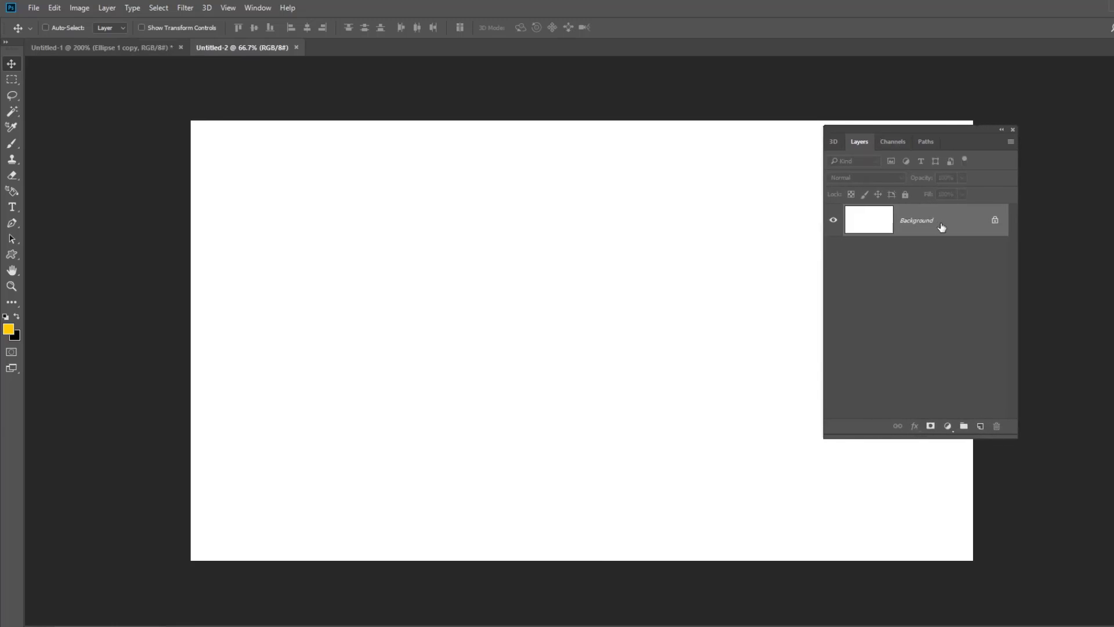
drag(942, 227, 980, 426)
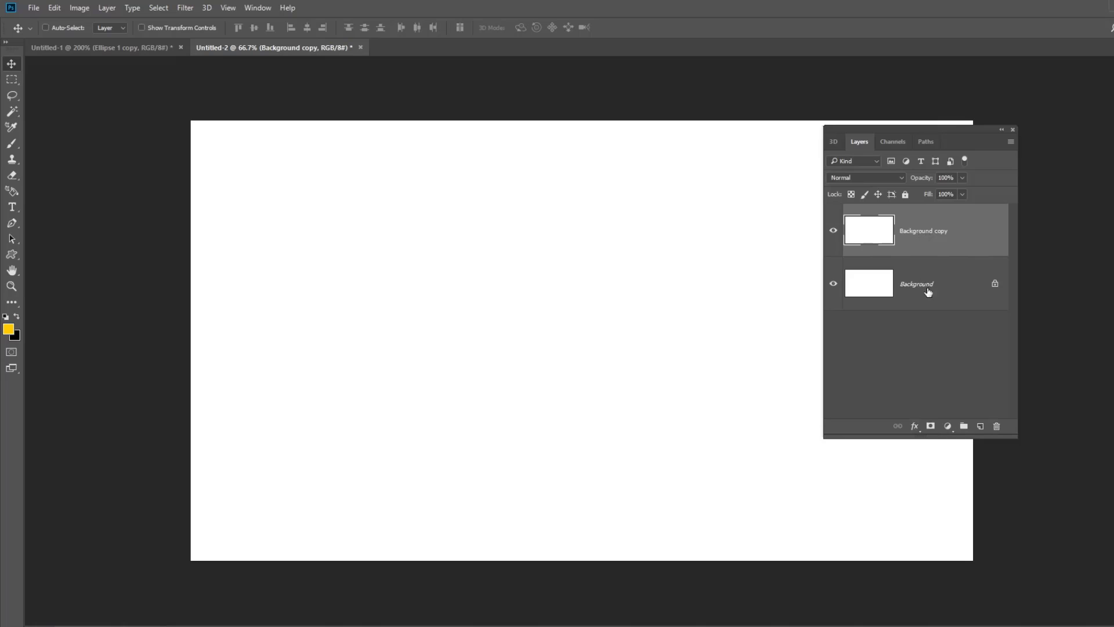
click(914, 427)
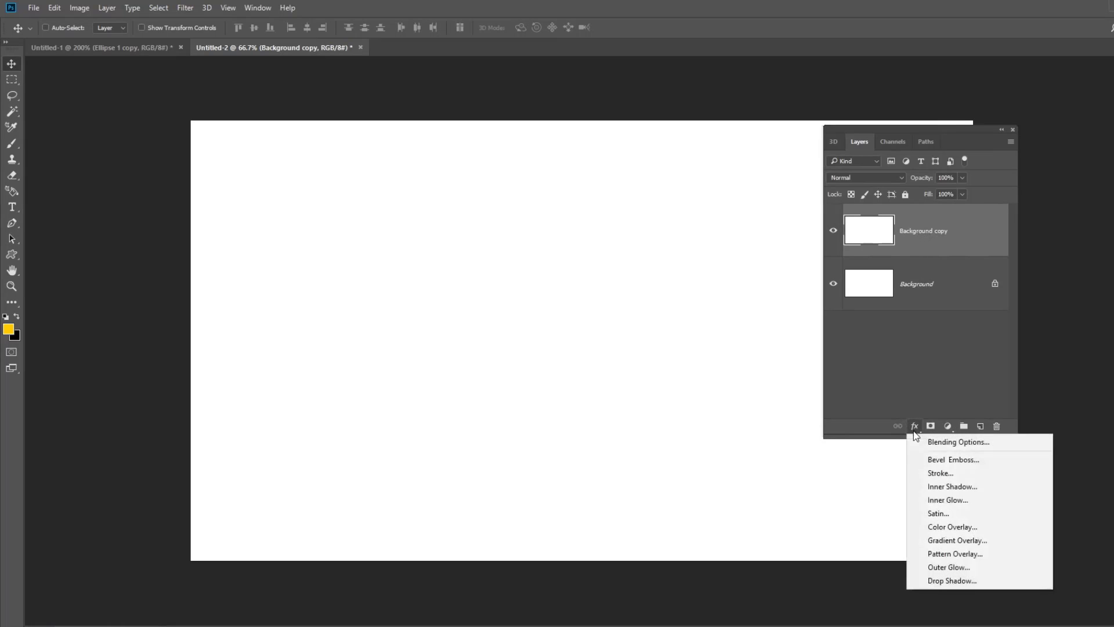
click(968, 555)
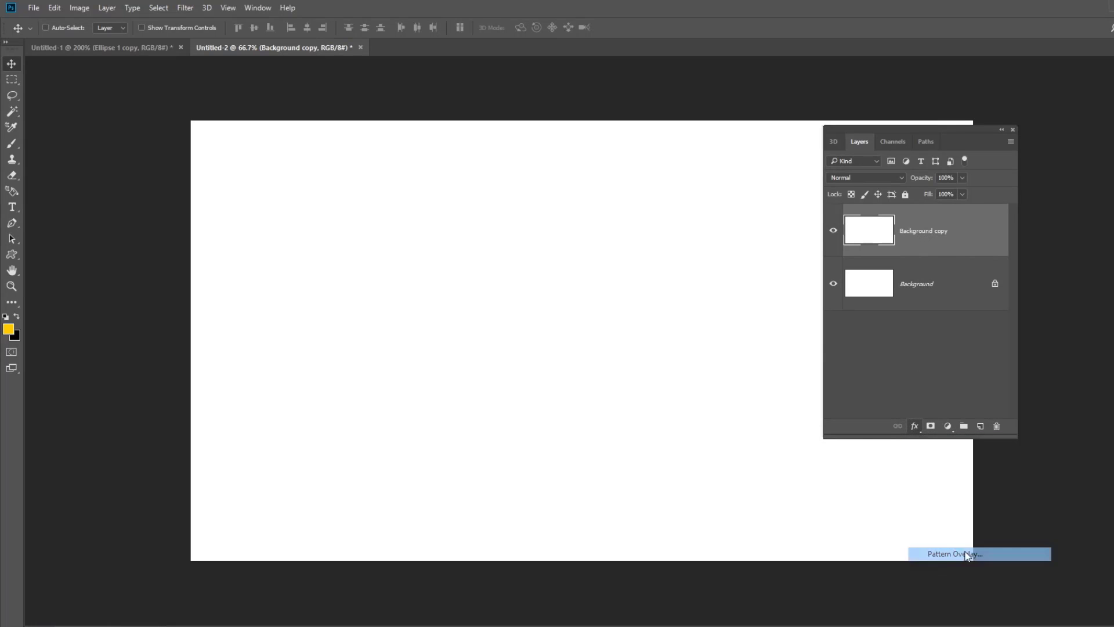
click(348, 351)
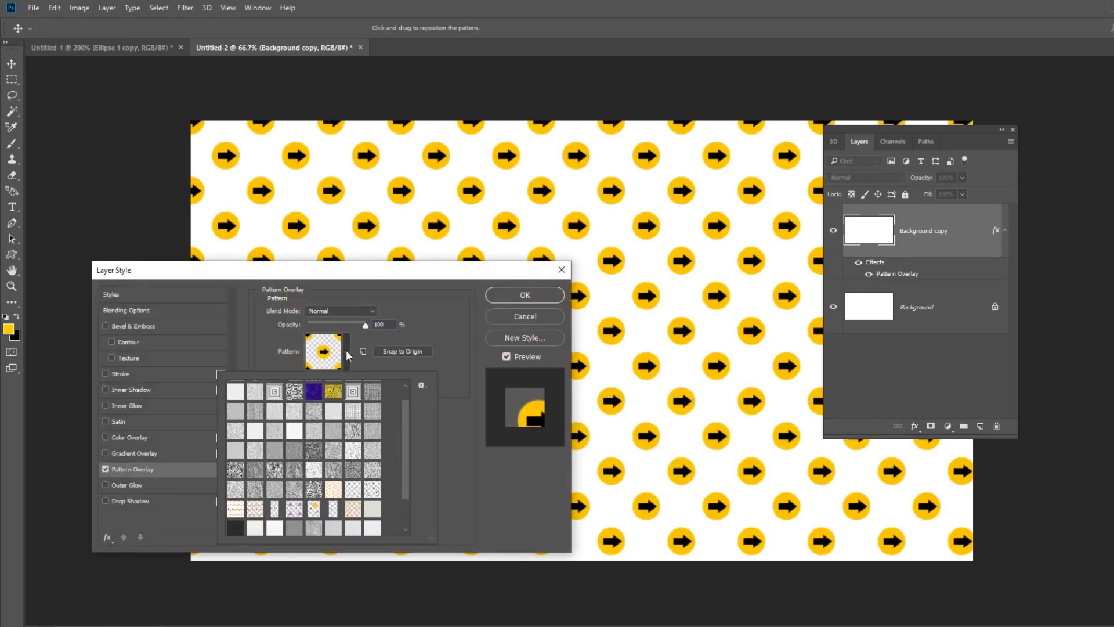
scroll(407, 505, down, 2)
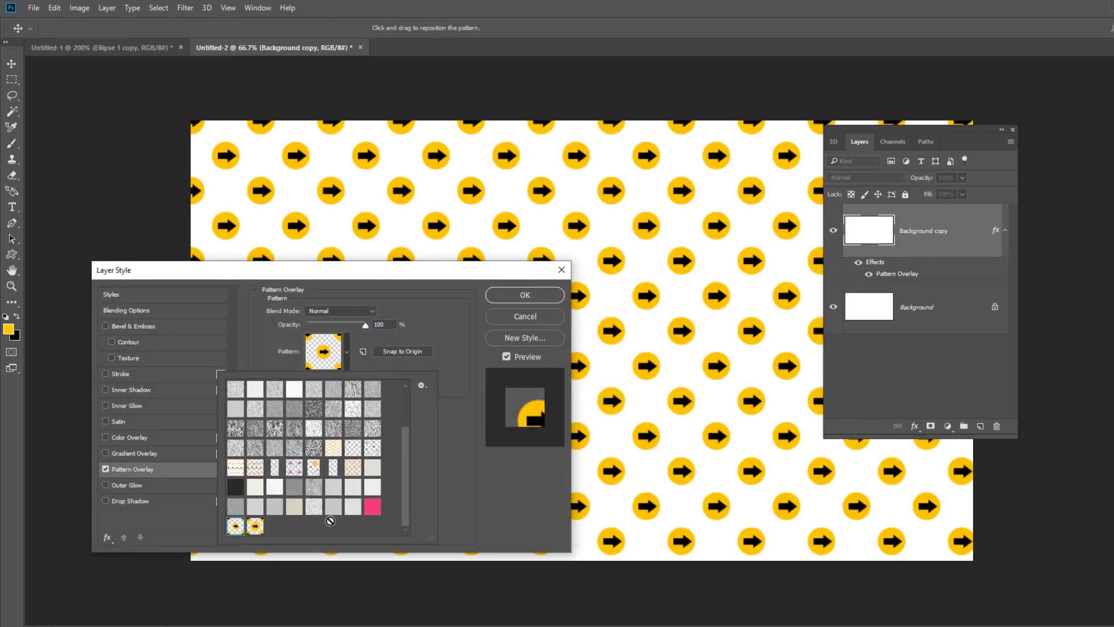
click(256, 526)
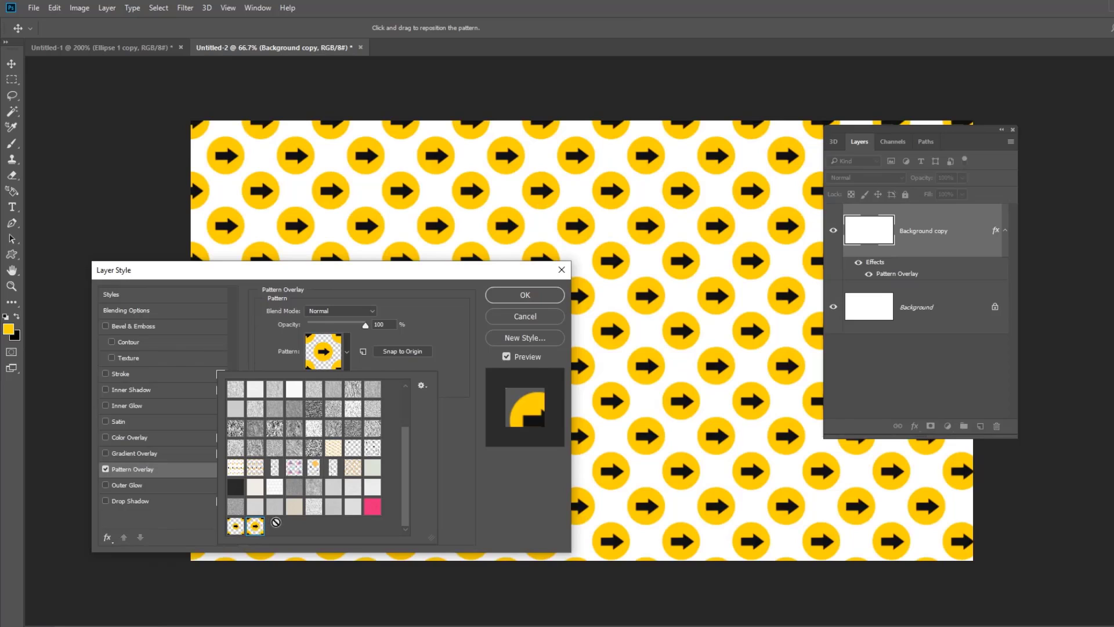
click(414, 321)
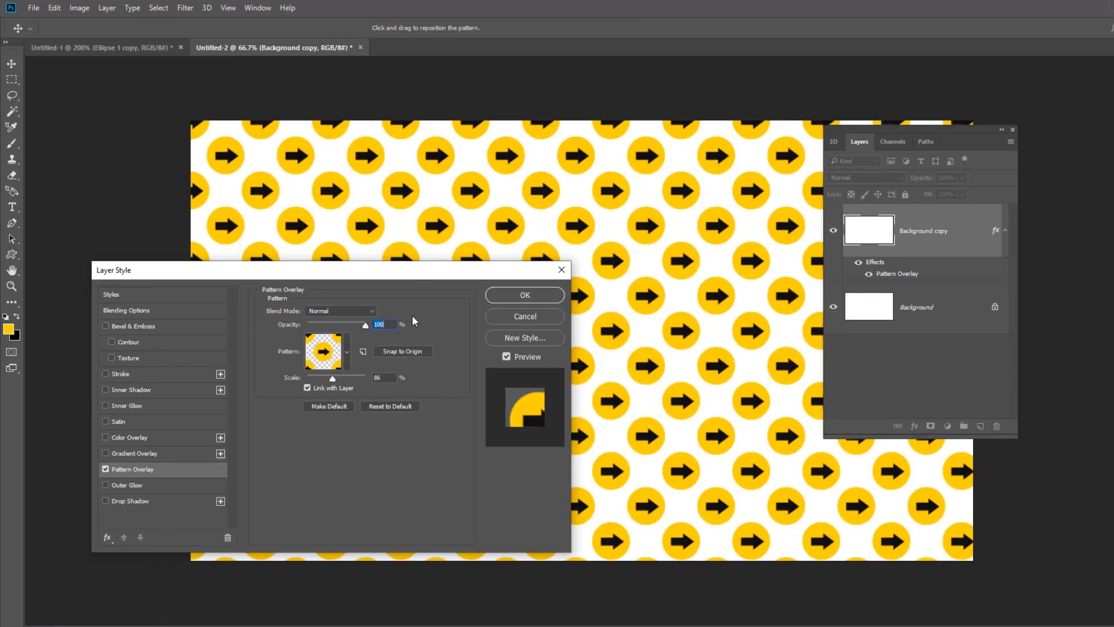
- Set the Pattern Overlay's scale to 63%, apply the style and close the Layers panel to view the pattern
drag(419, 280, 253, 202)
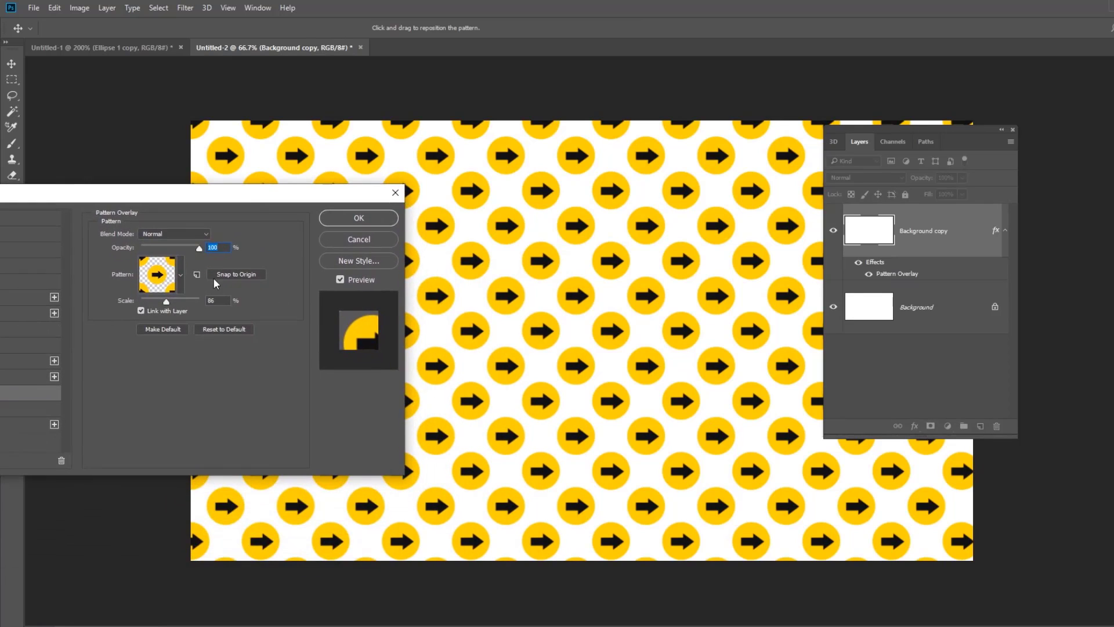
drag(162, 304, 159, 303)
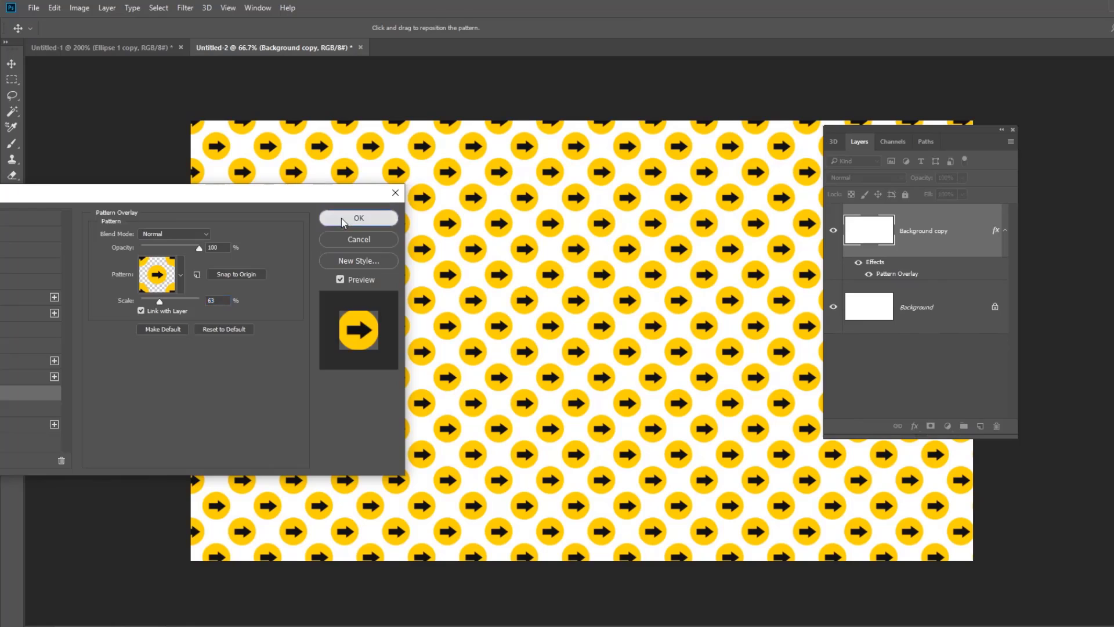
click(360, 218)
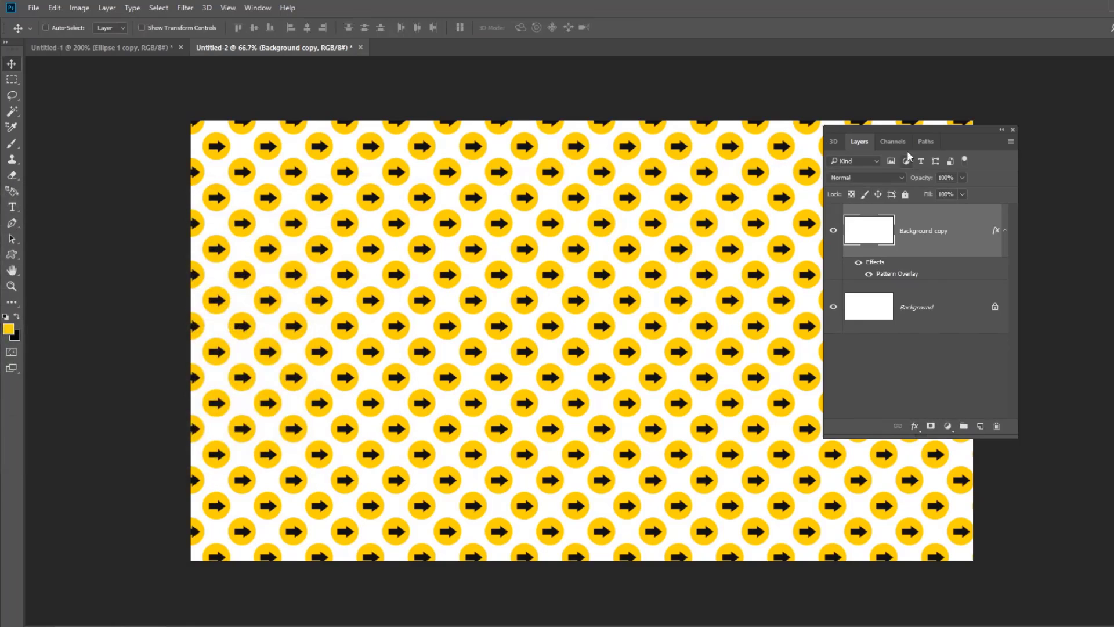
click(1013, 128)
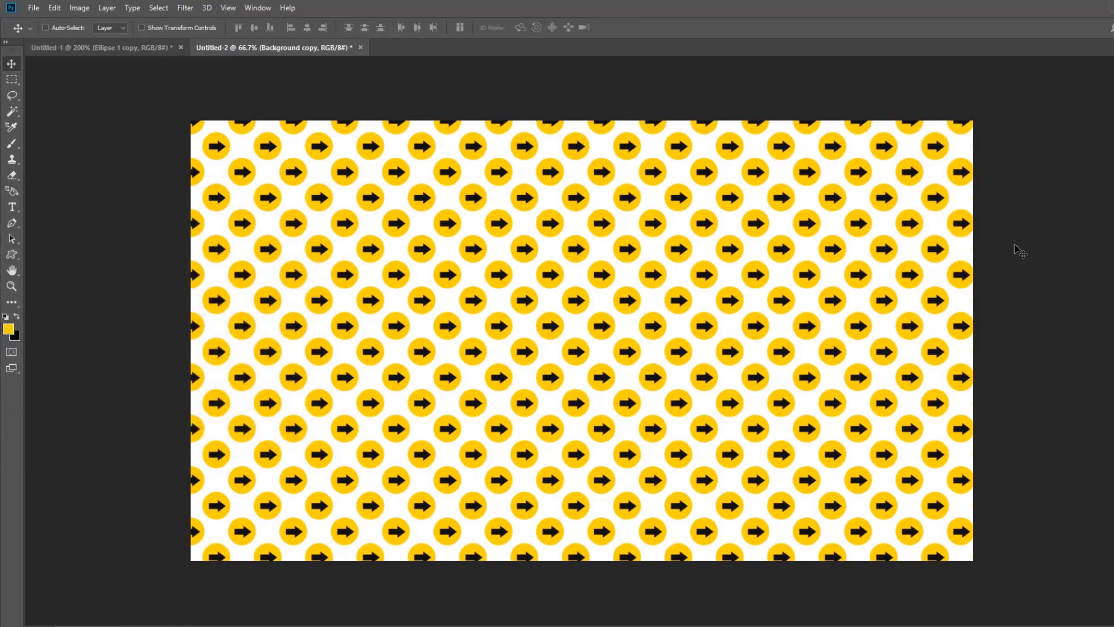
key(ctrl+plus)
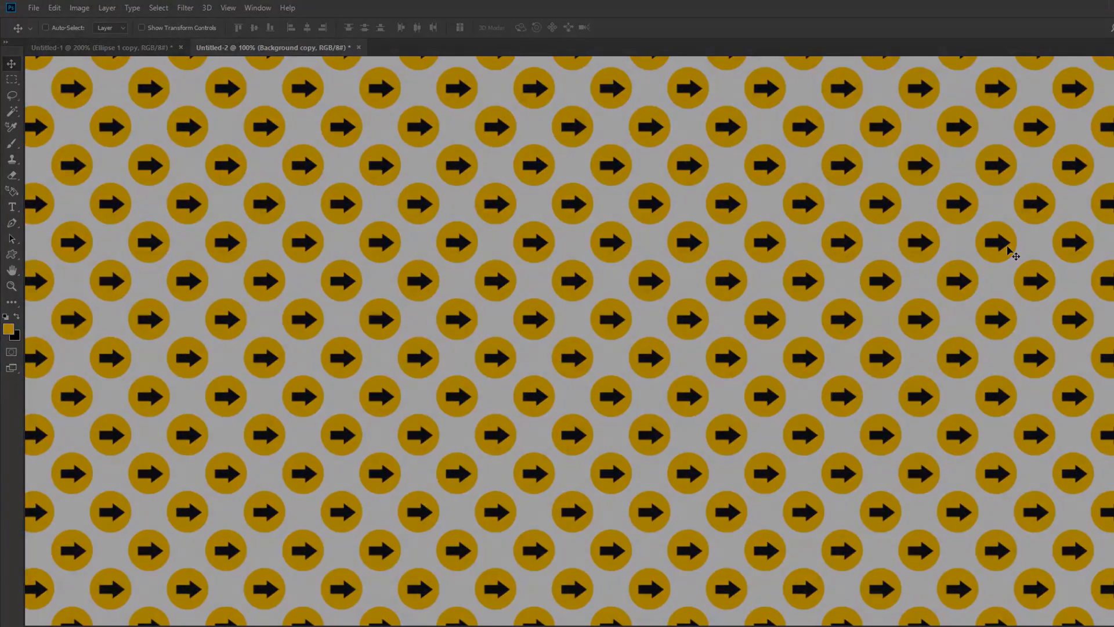